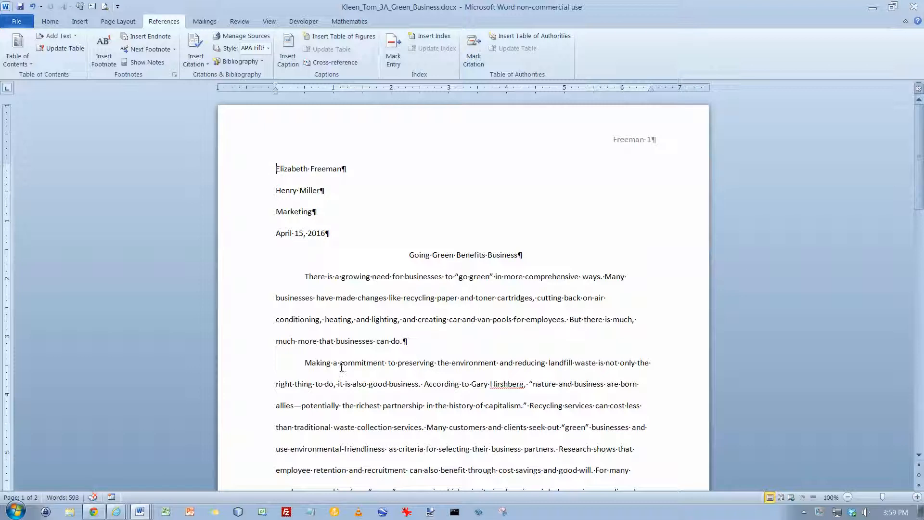
Place the insertion point before "nature and business" and set the citation style to MLA Sixth Edition
click(306, 364)
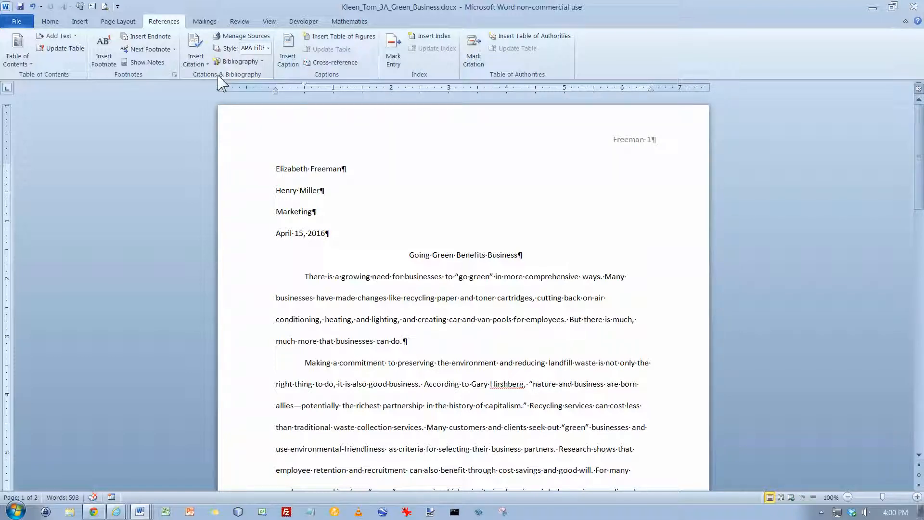
click(268, 49)
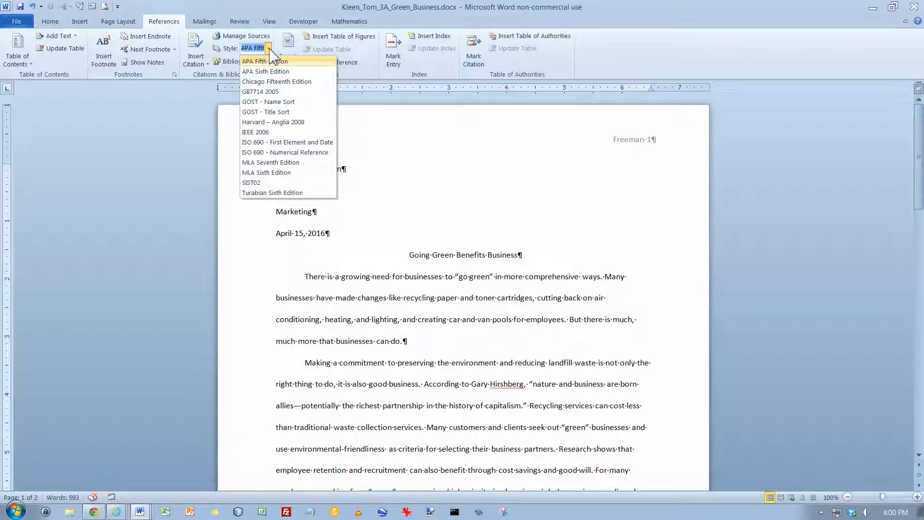
click(283, 172)
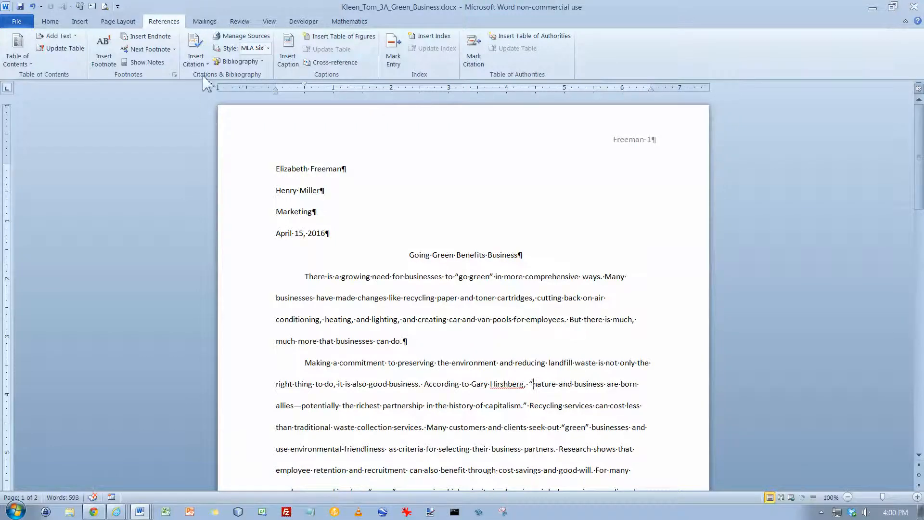
Cite a new Book before "nature and business": the author's name, "Stirring it Up: How to Make Money and Save the World", 2008, New York, Hyperion
click(196, 54)
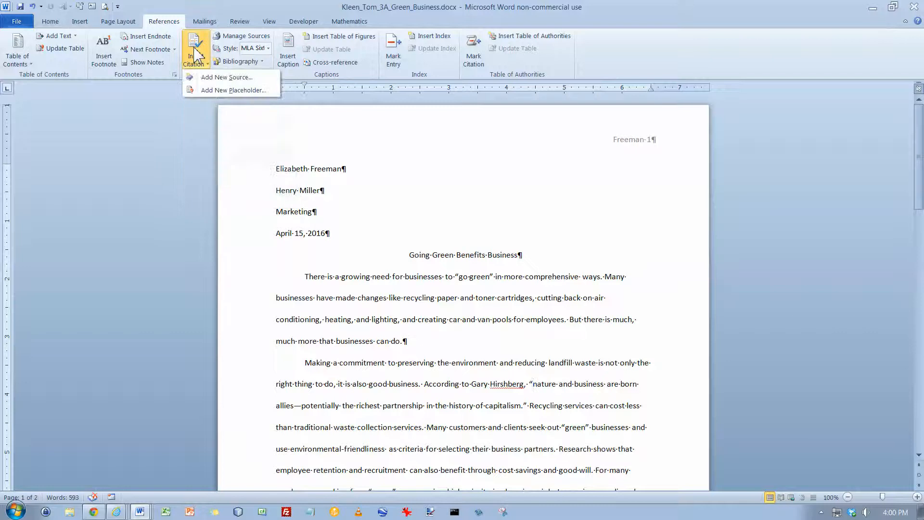
click(218, 77)
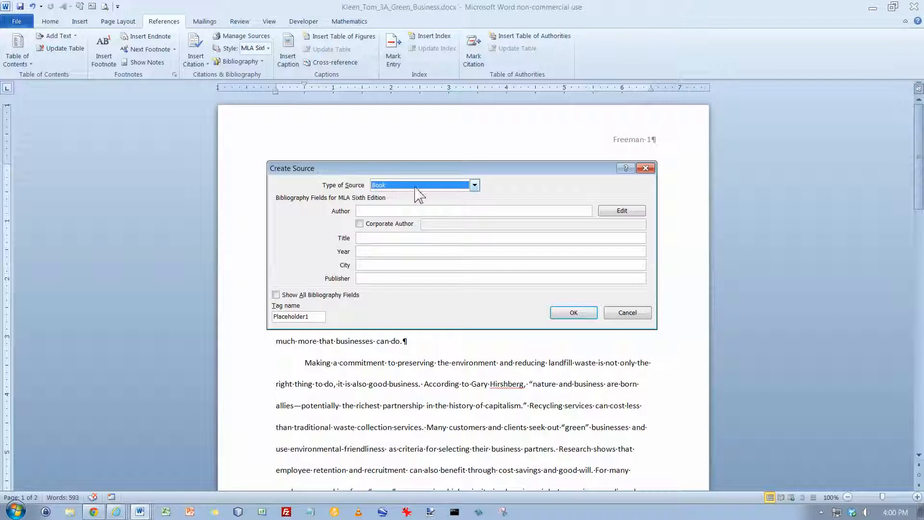
click(475, 185)
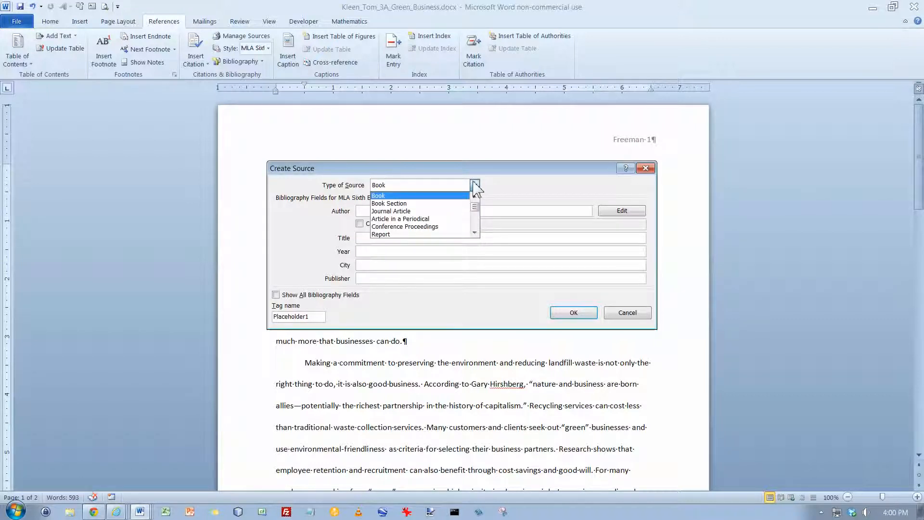
click(474, 183)
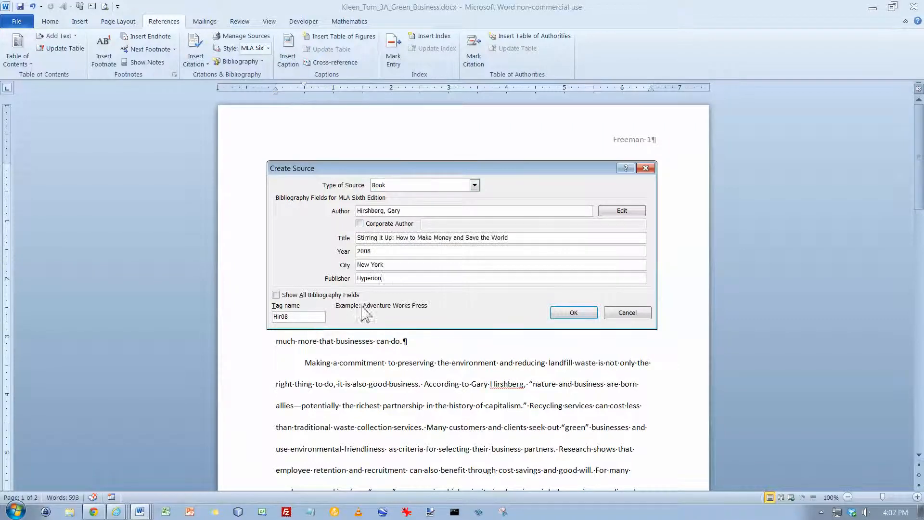
click(411, 212)
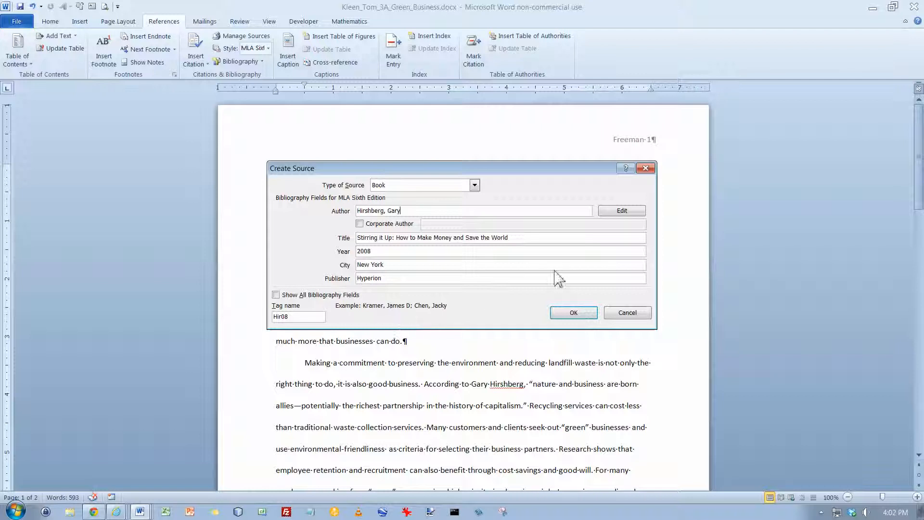
click(576, 313)
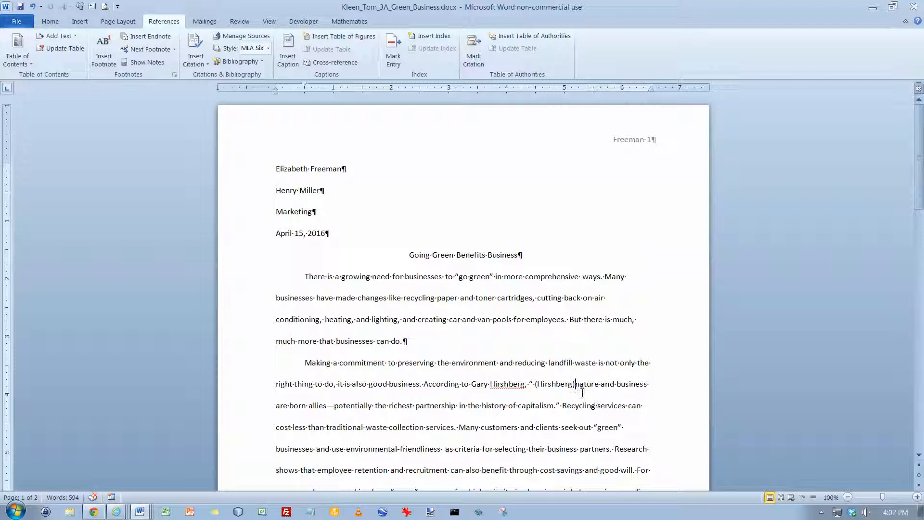
Try to delete the space between the opening quotation mark and the new citation
click(536, 385)
key(BackSpace)
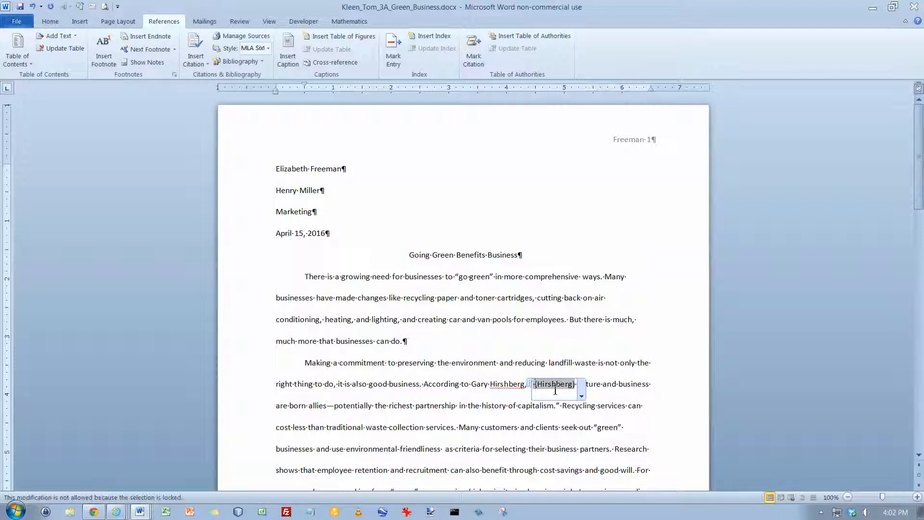
click(556, 393)
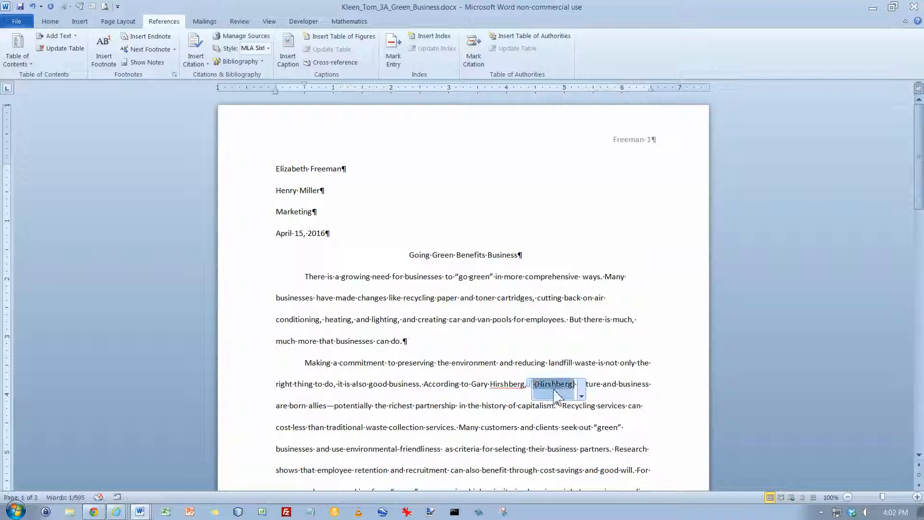
click(580, 383)
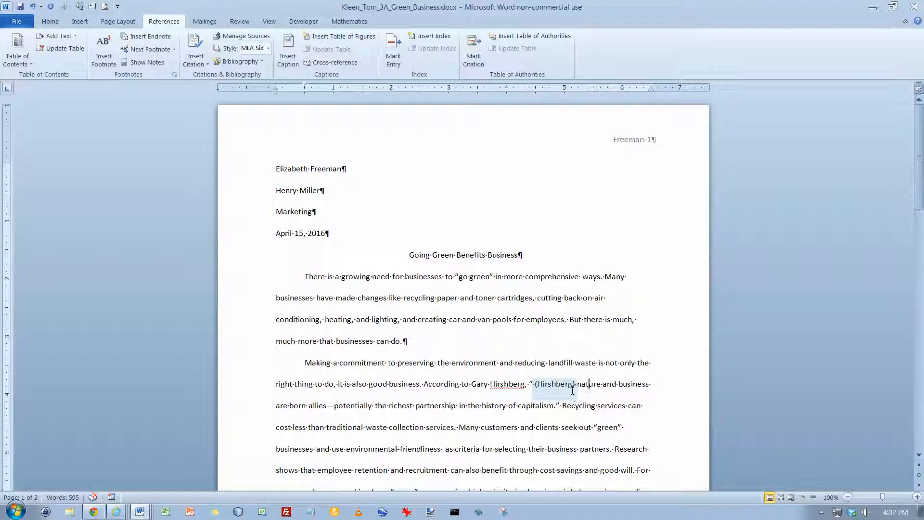
Edit the citation before "nature and business" so that it includes page number 1
click(573, 384)
click(581, 396)
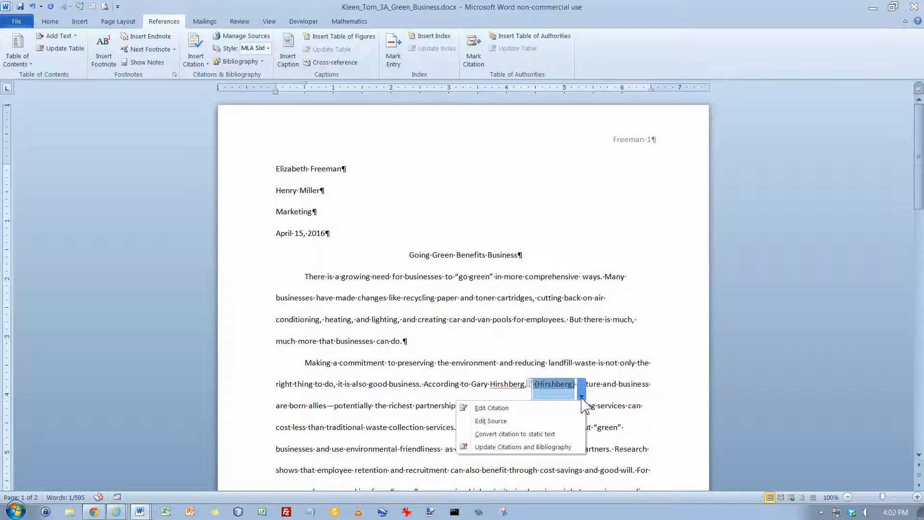
click(534, 408)
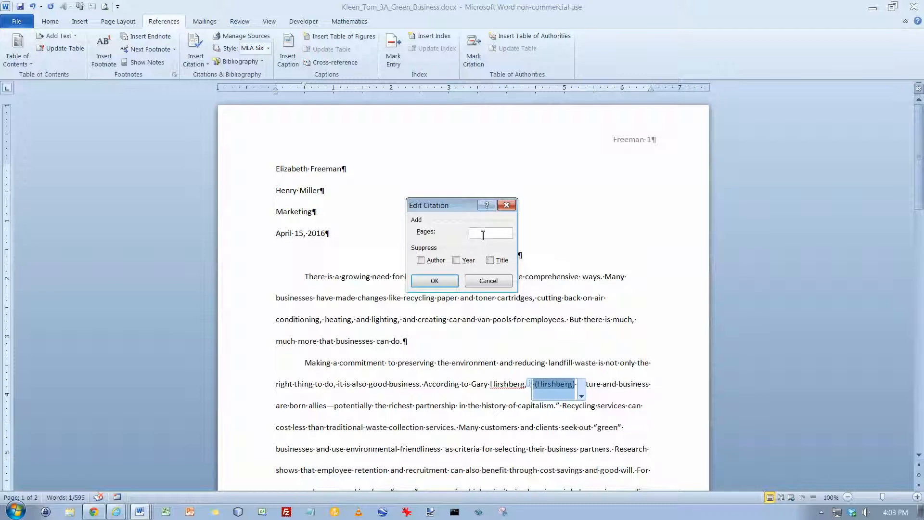
text(1)
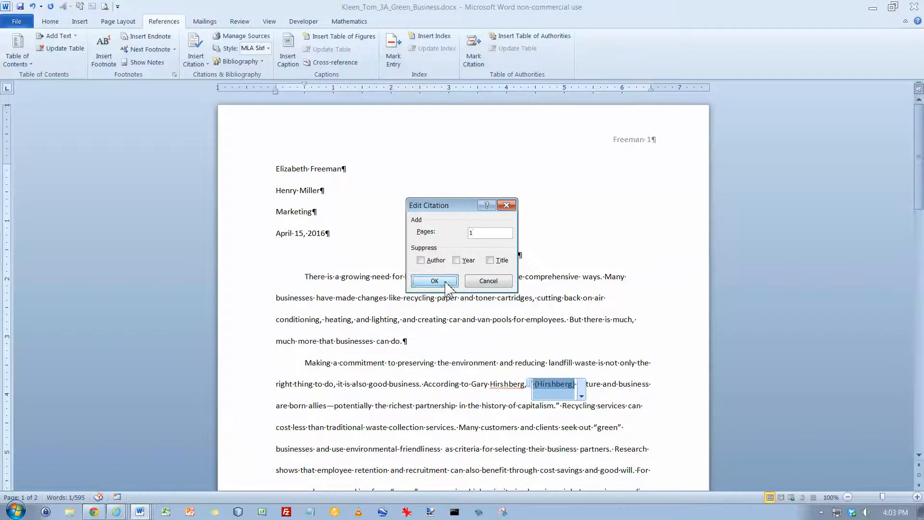
click(428, 281)
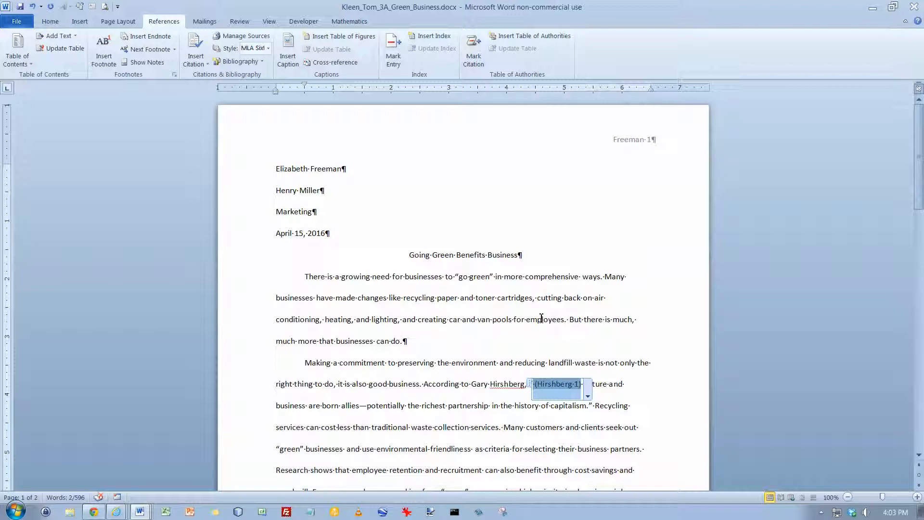
click(517, 363)
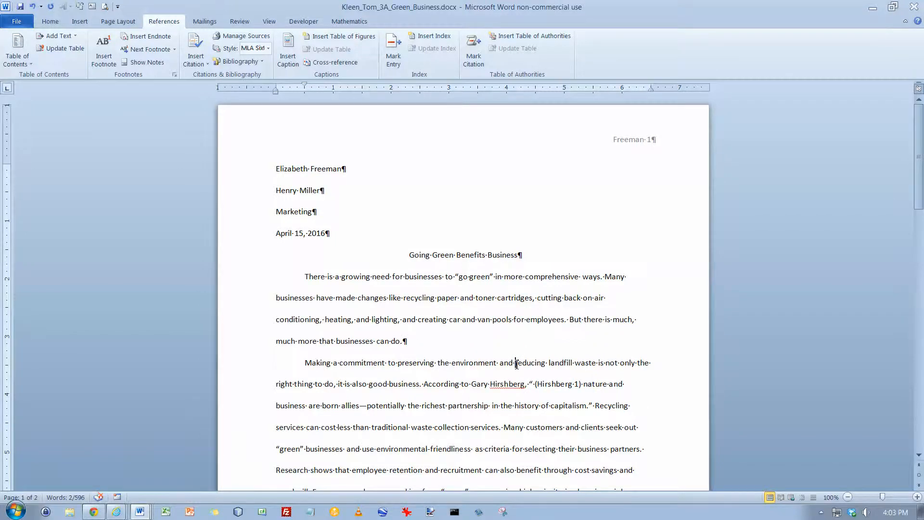
Start a citation from a new source after "federal contracts" in the government contractors paragraph
scroll(516, 365, down, 1)
scroll(516, 364, down, 4)
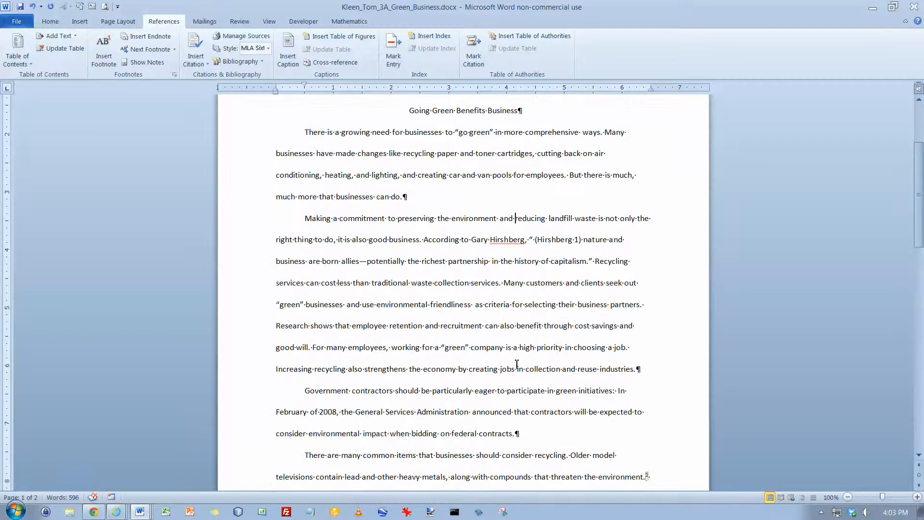
click(484, 390)
click(195, 55)
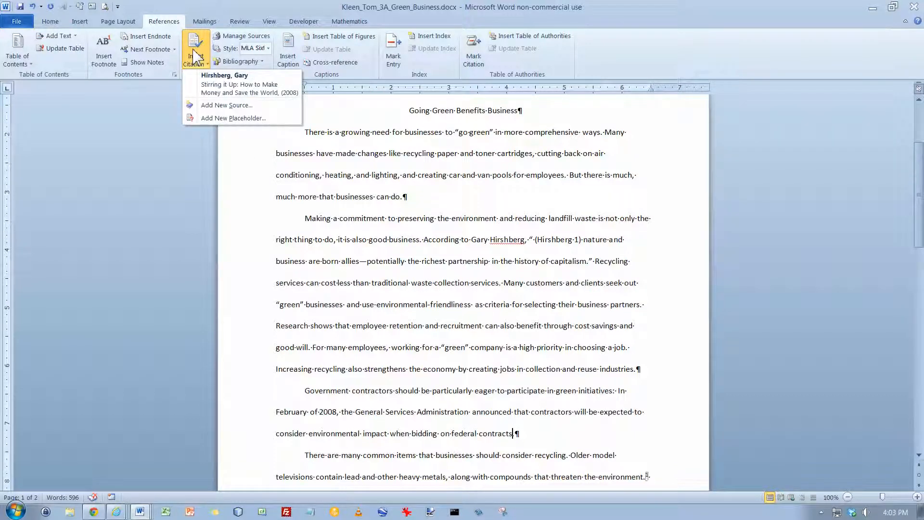
click(222, 106)
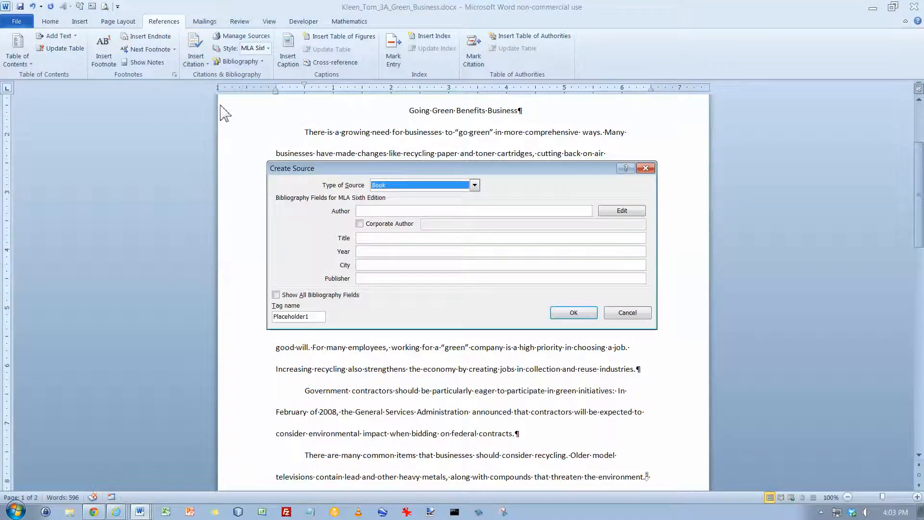
click(474, 186)
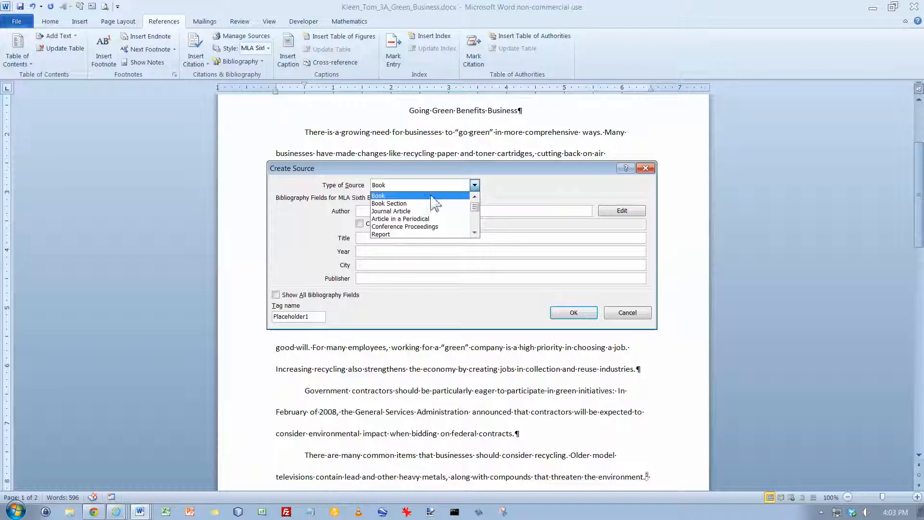
click(476, 225)
click(477, 223)
click(476, 208)
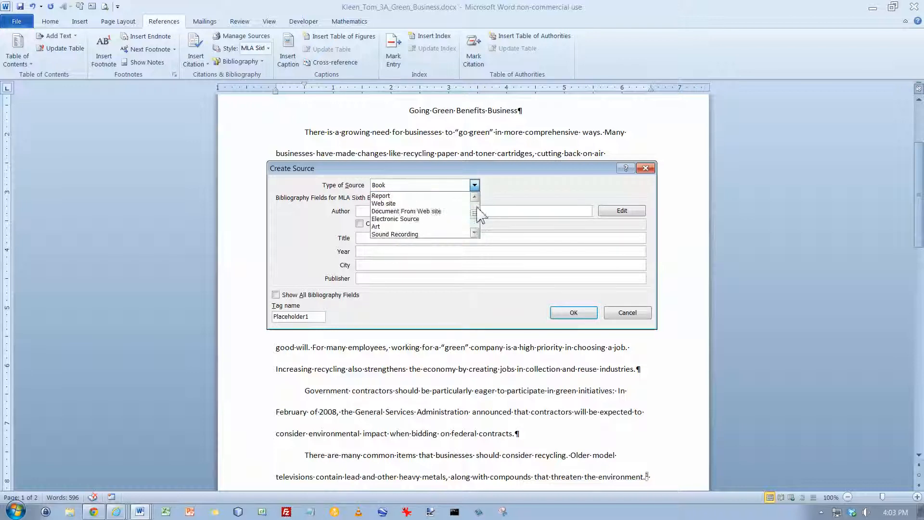
click(422, 204)
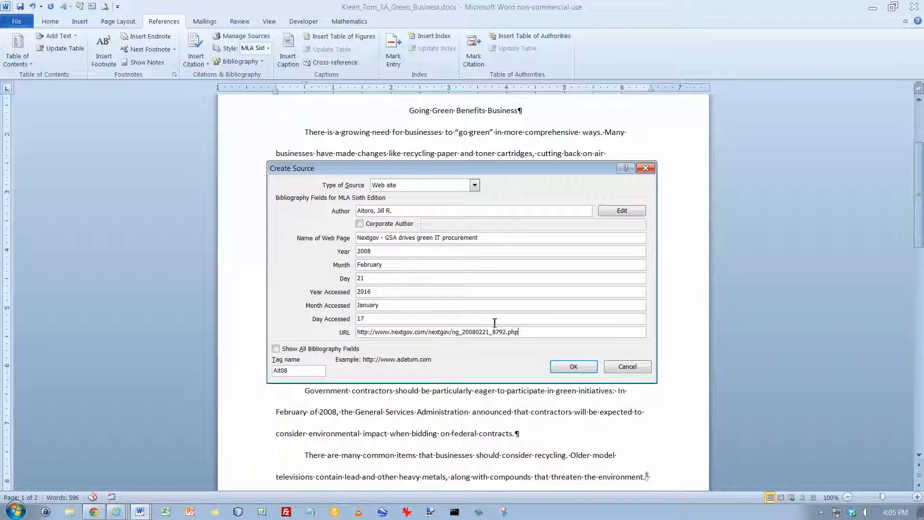
click(573, 367)
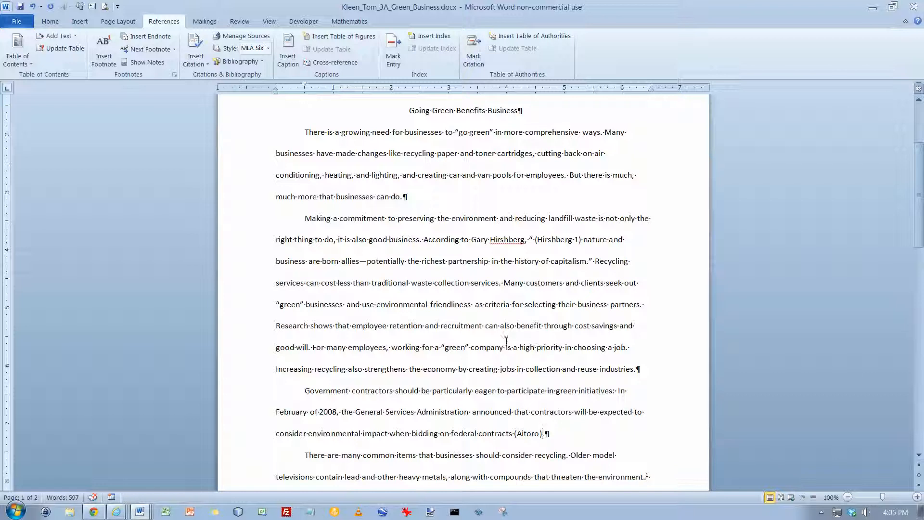
Start a citation from a new source on page 2, between "Is it toxic" and its question mark
scroll(515, 354, down, 4)
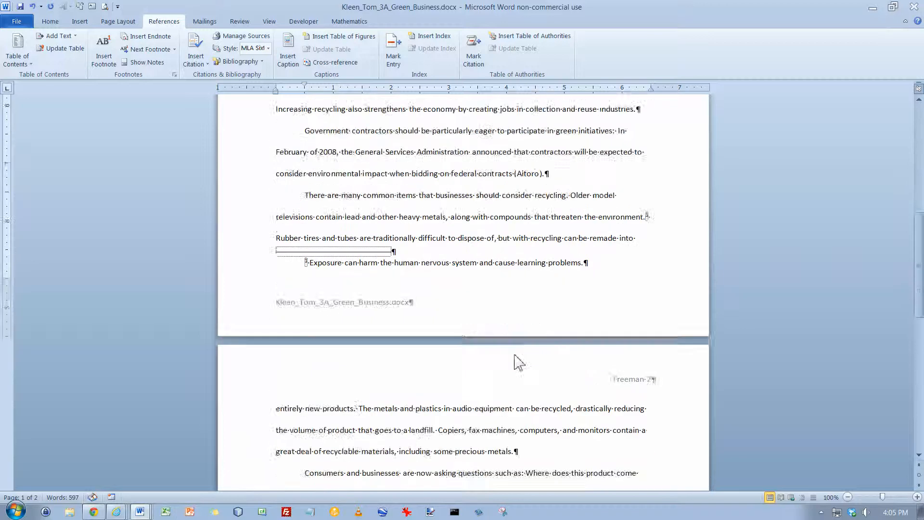
scroll(516, 362, down, 2)
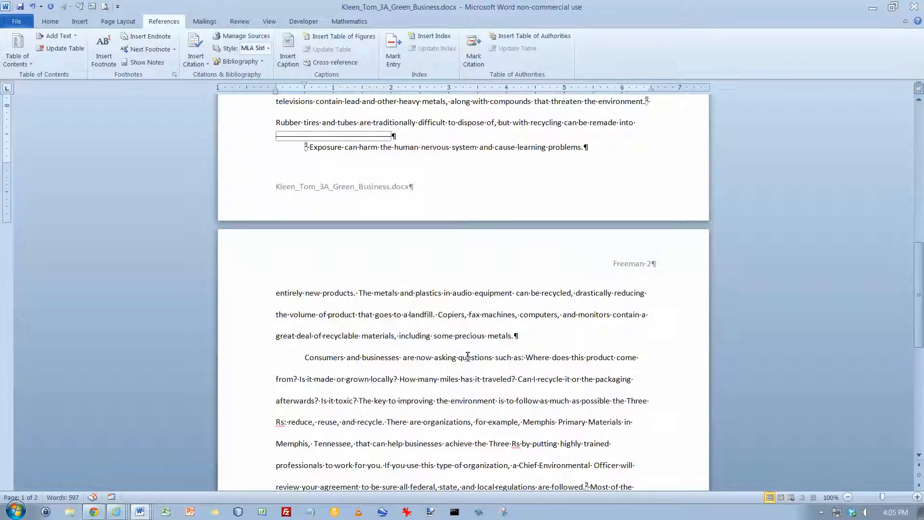
scroll(468, 356, down, 1)
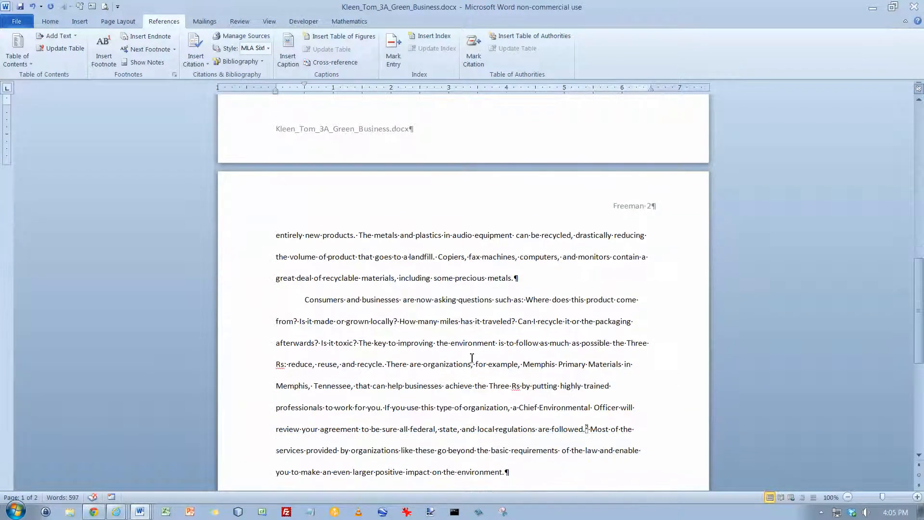
click(425, 299)
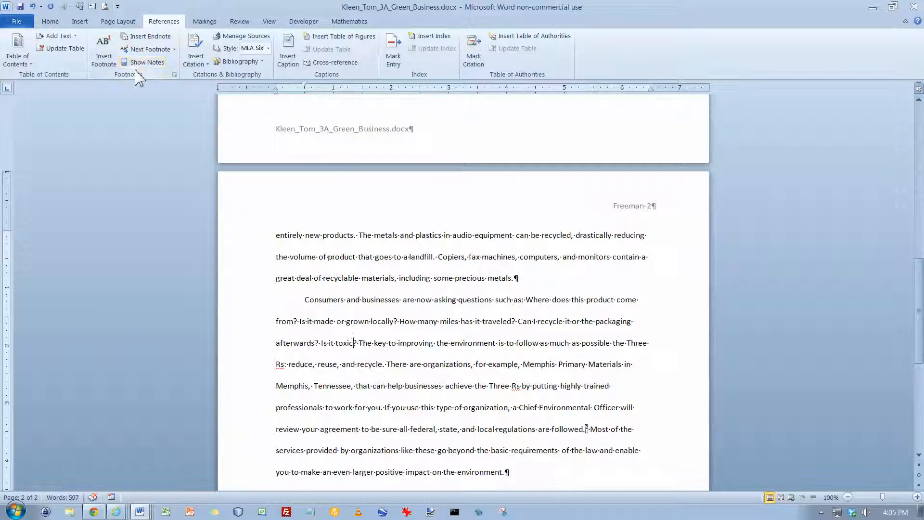
click(199, 58)
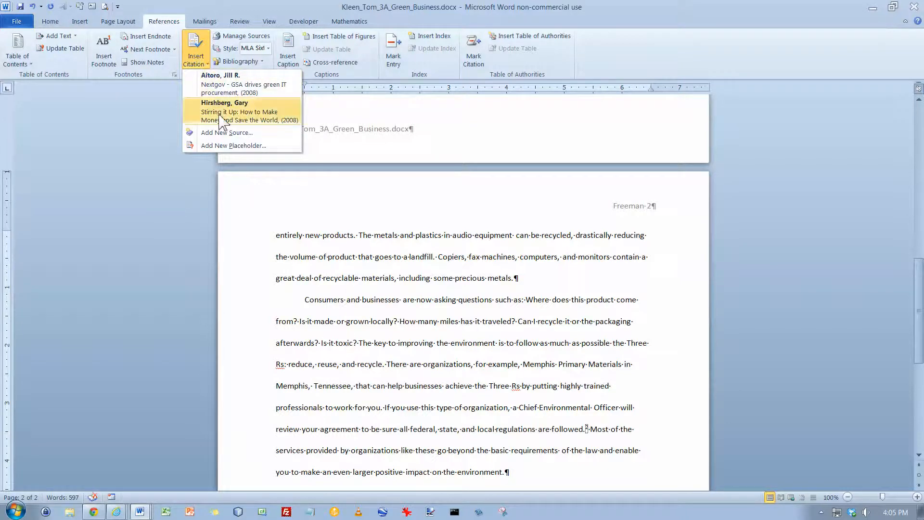
click(226, 133)
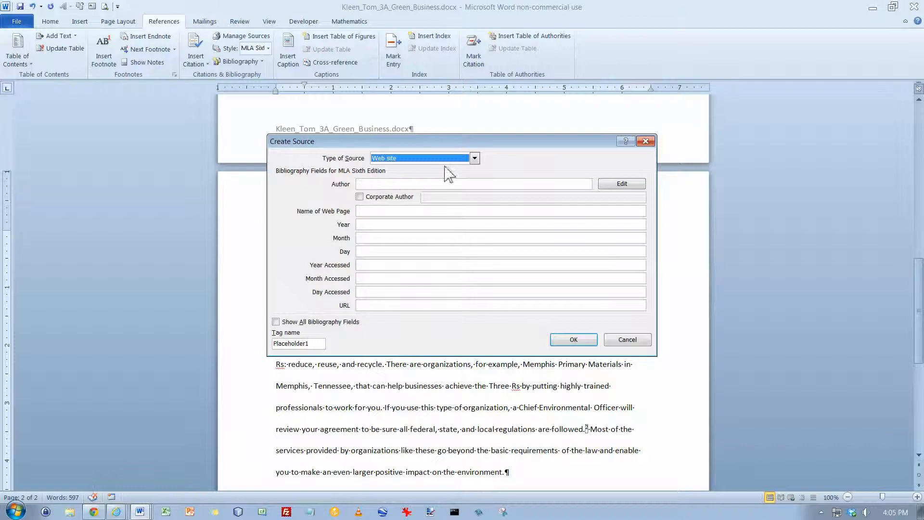
Define the source as a Book with the author's name, "Reduce, Reuse, Recycle: An Easy Household Guide", 2007, White River Junction, Vermont, Chelsea Green Publishing
click(474, 158)
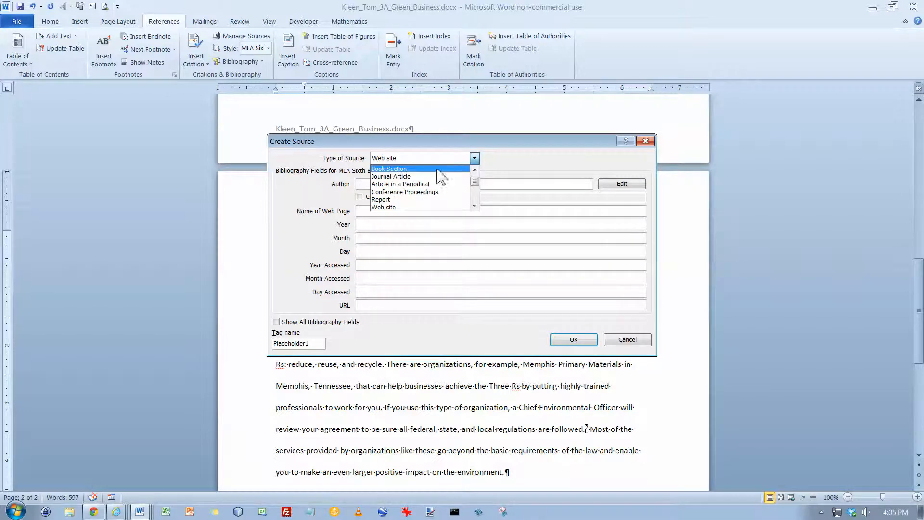
click(460, 169)
click(475, 159)
scroll(477, 186, up, 1)
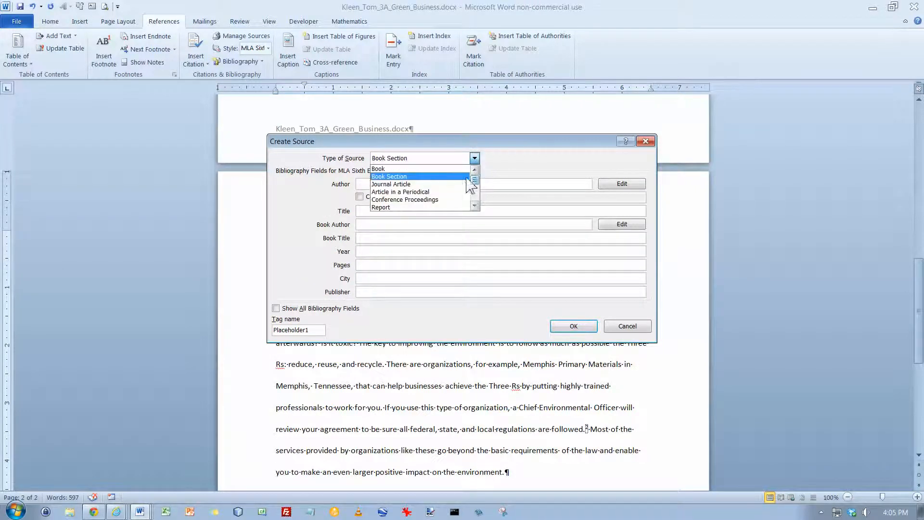
click(424, 169)
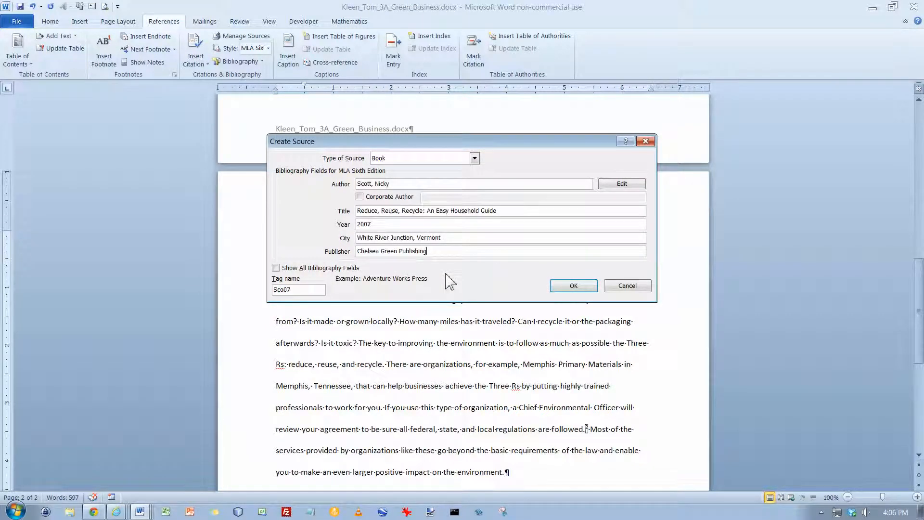
click(573, 286)
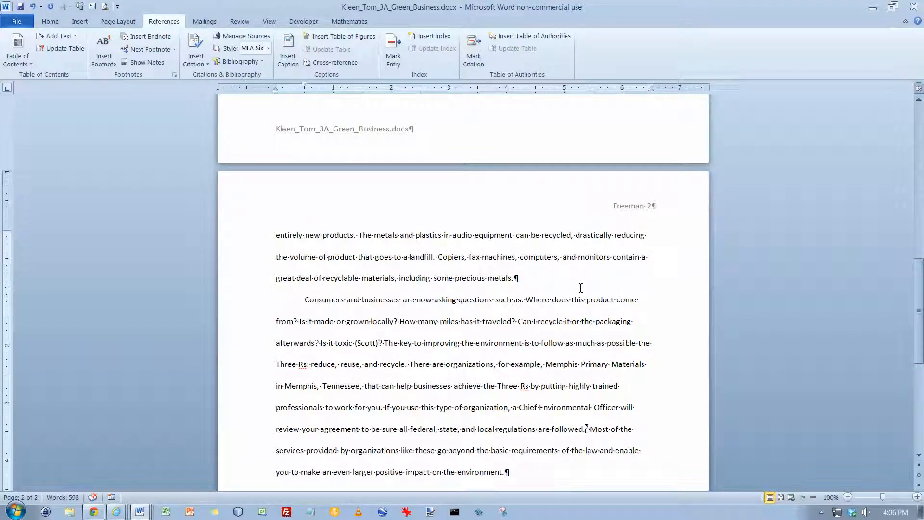
Add page number 7 to the citation that follows "Is it toxic" on page 2
click(373, 341)
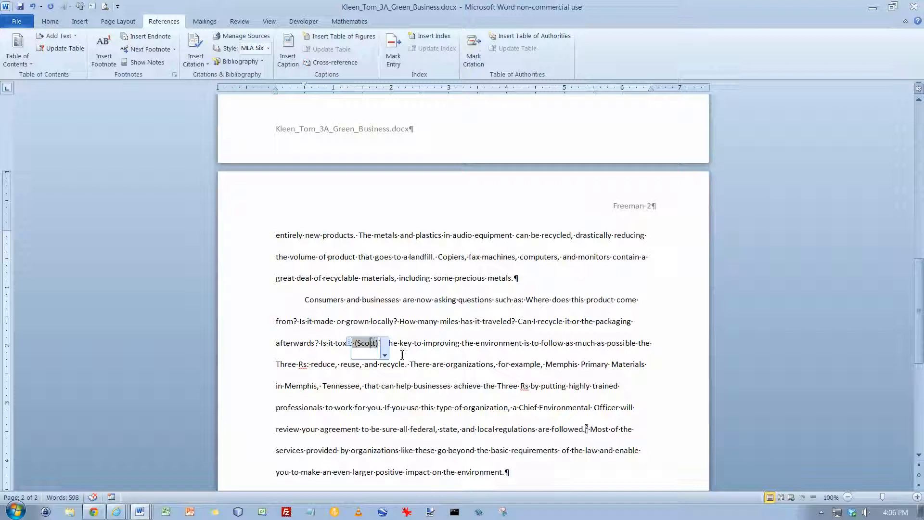
click(385, 355)
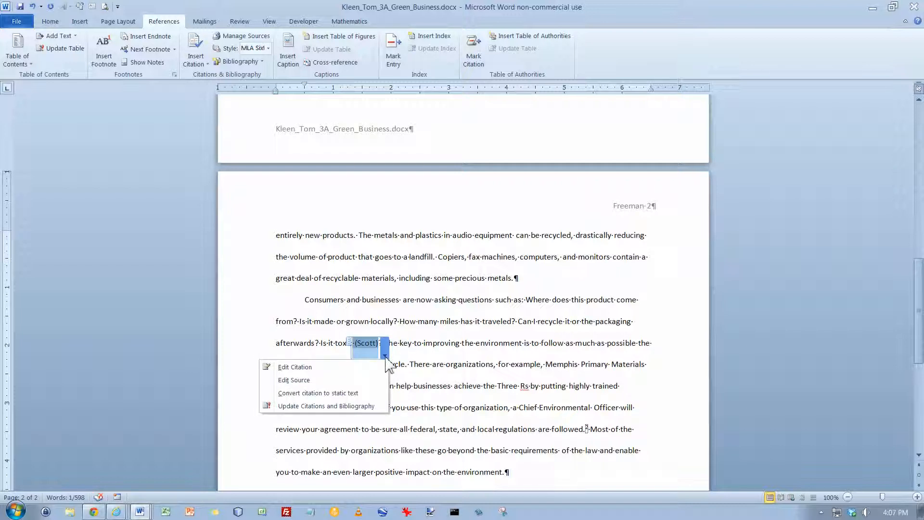
click(319, 368)
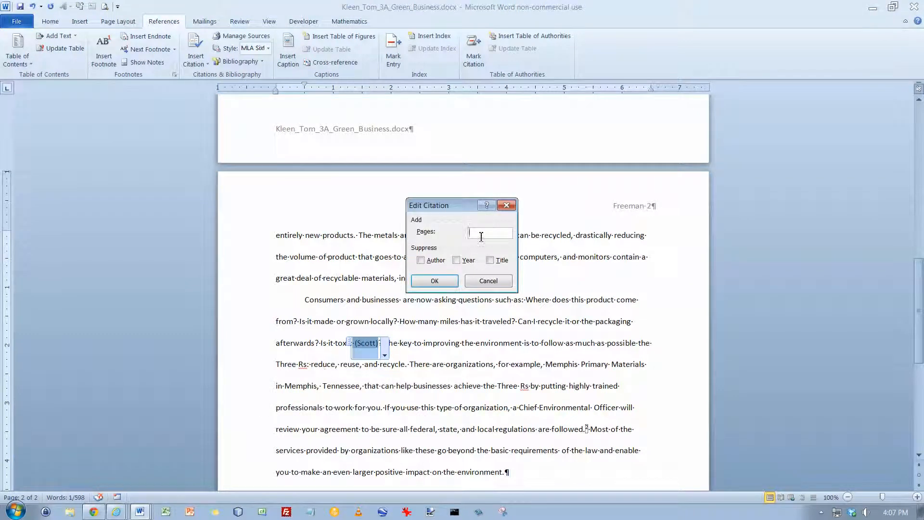
text(7)
click(440, 283)
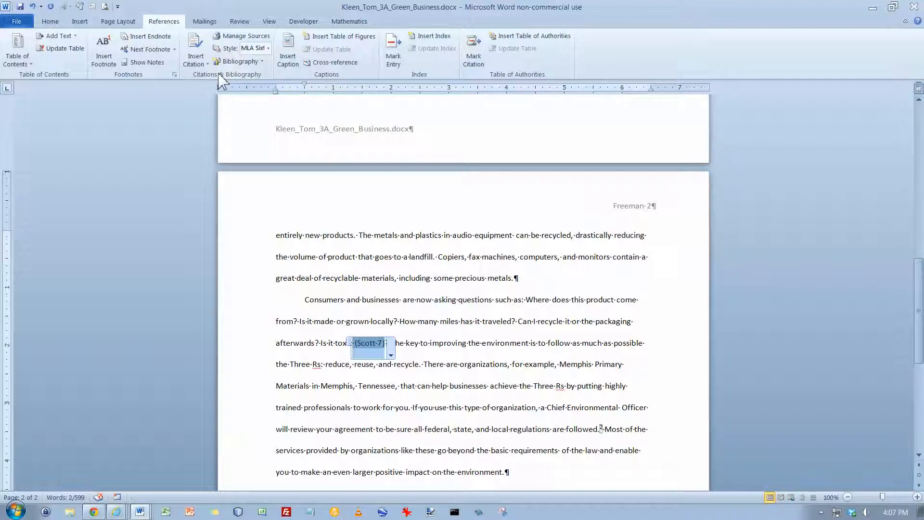
Check the document's current sources in the Source Manager and preview the "Reduce, Reuse, Recycle" entry
click(251, 37)
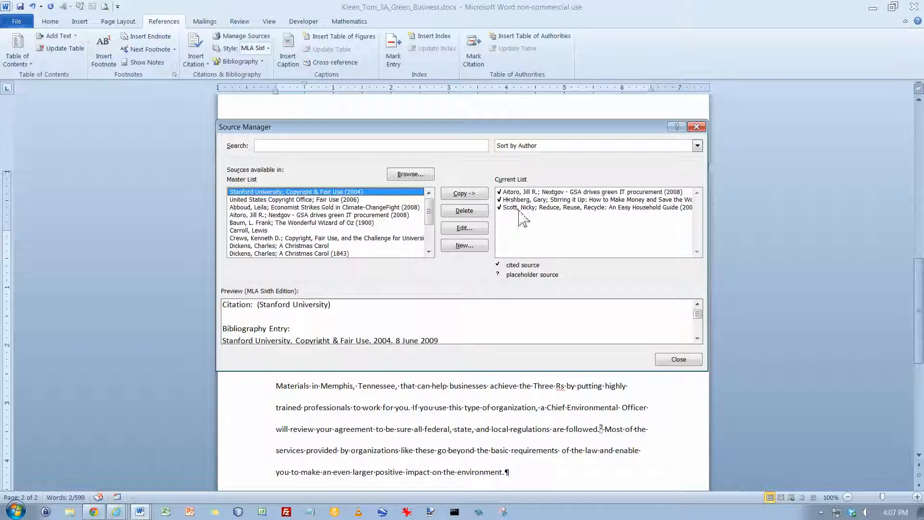
click(537, 210)
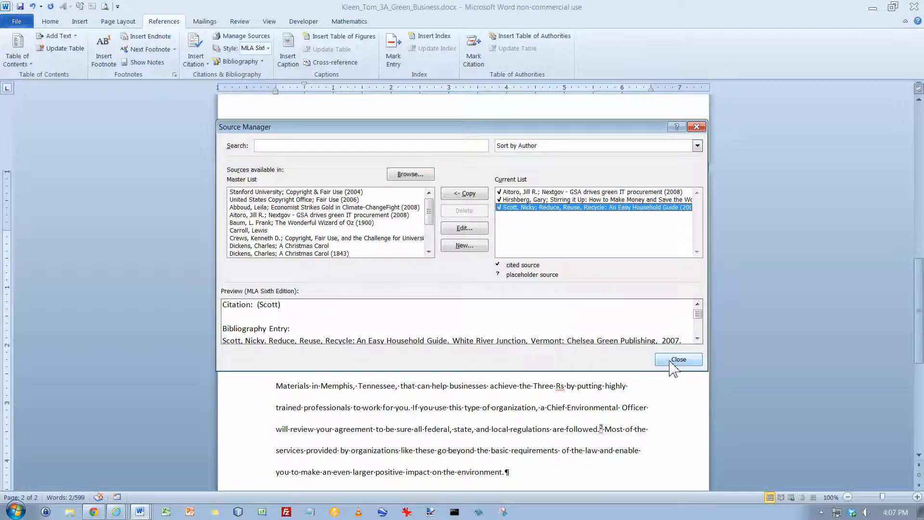
click(677, 361)
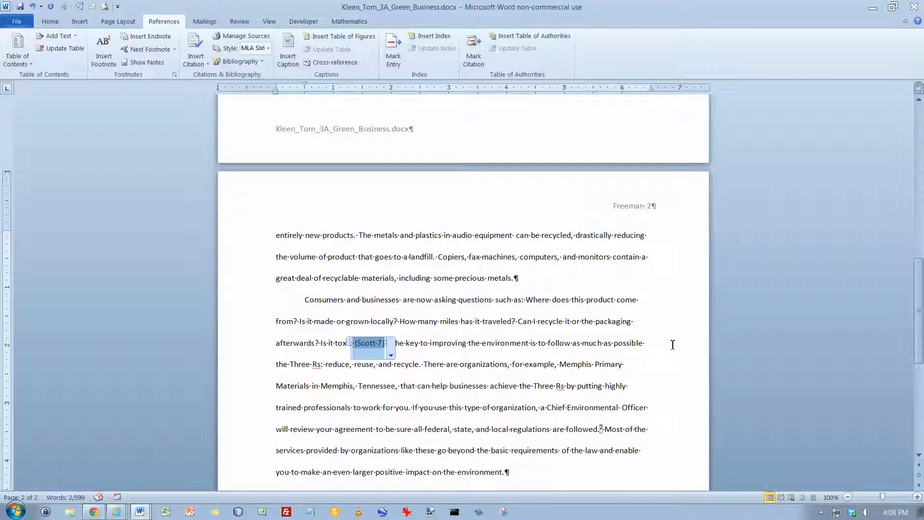
Insert a manual page break at the end of the document, after the final paragraph ending "of the solution."
click(558, 301)
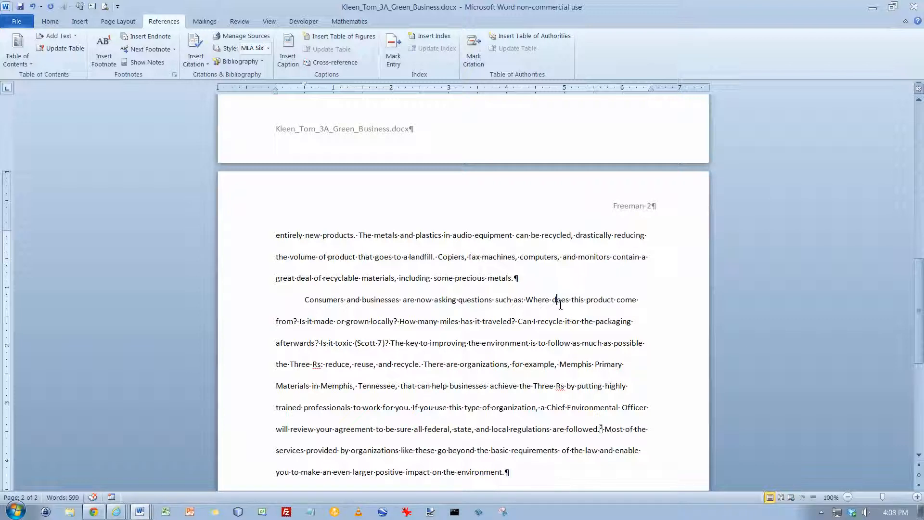
key(ctrl+End)
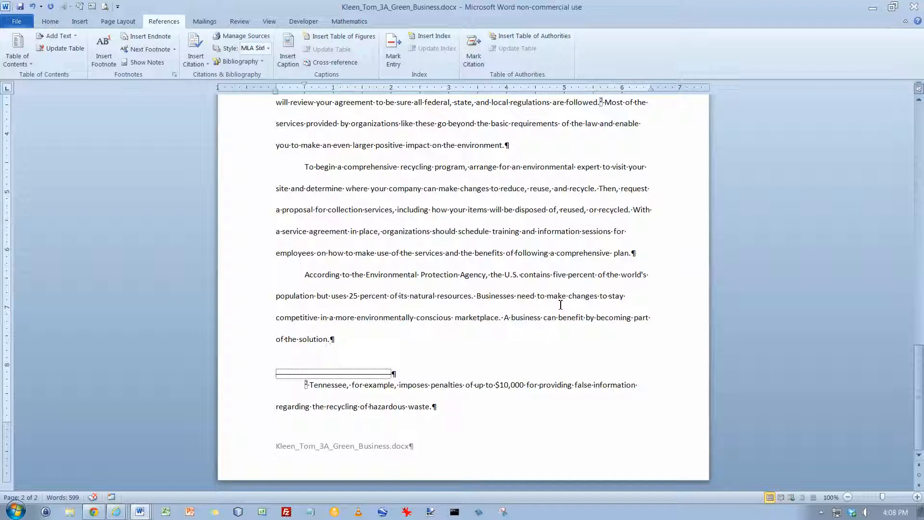
key(ctrl+s)
key(Return)
key(ctrl+z)
key(ctrl+Return)
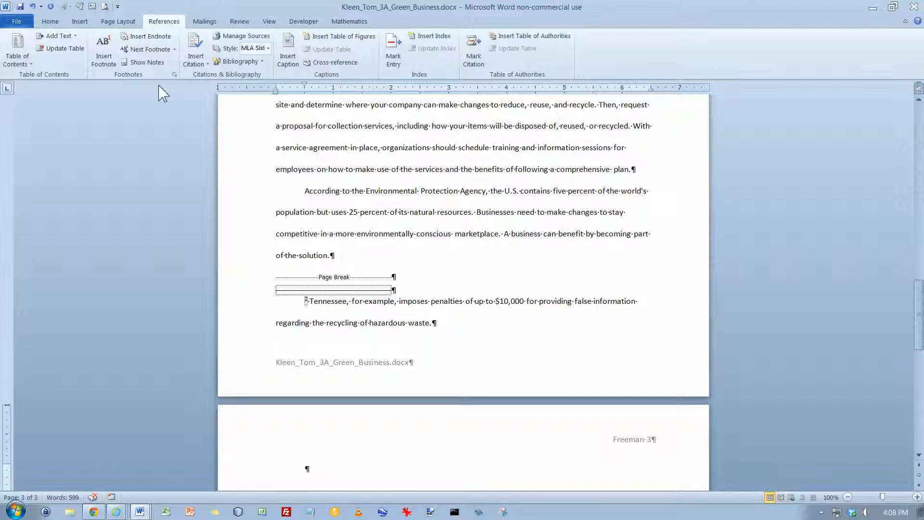
Select the page break line and turn the formatting marks off and on again to examine it
click(49, 22)
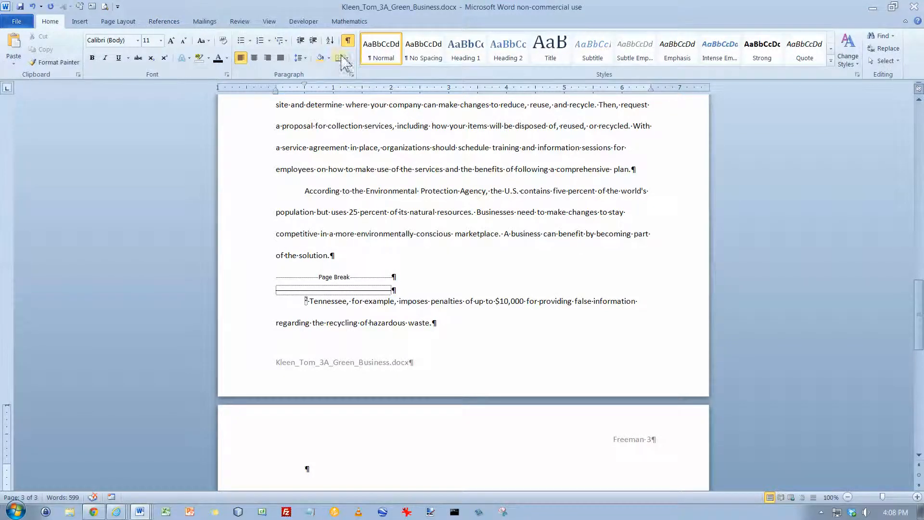
click(272, 282)
drag(273, 282, 418, 280)
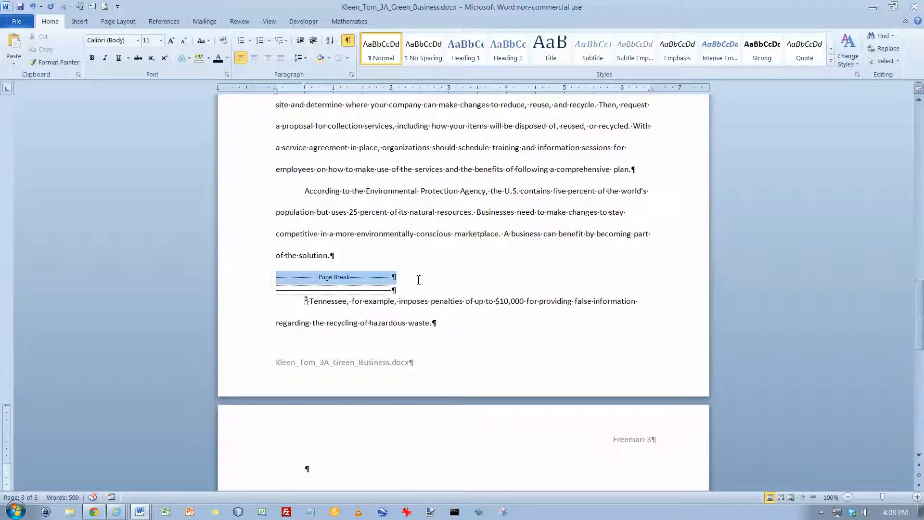
click(347, 42)
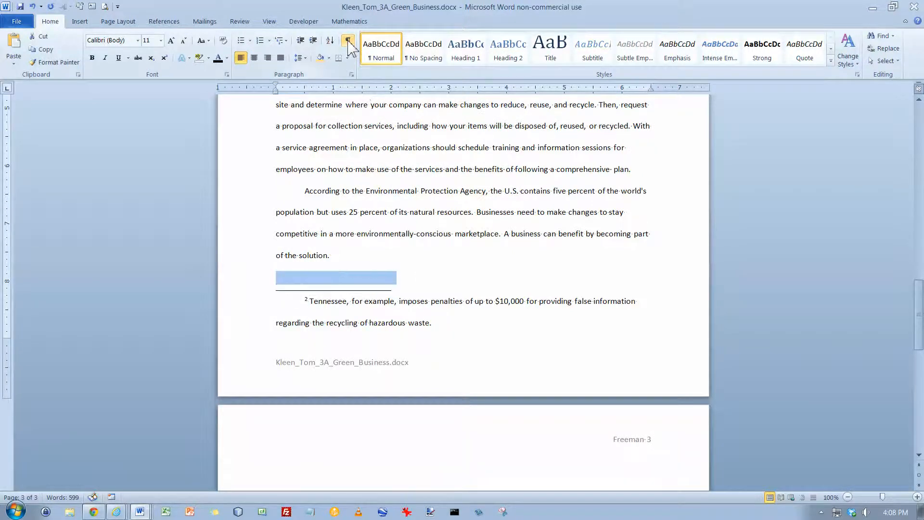
click(348, 42)
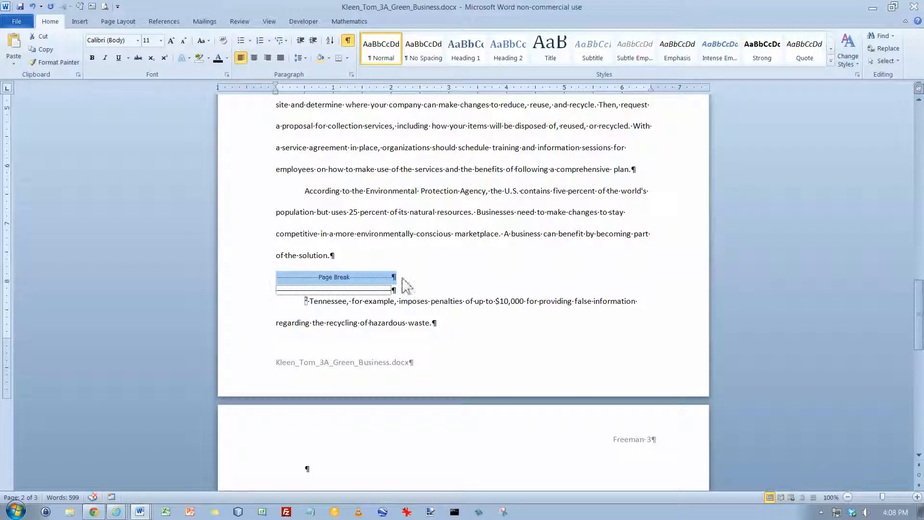
Remove the first-line indent from the empty paragraph on page 3 and enter the title "Works Cited" followed by a new paragraph
click(321, 470)
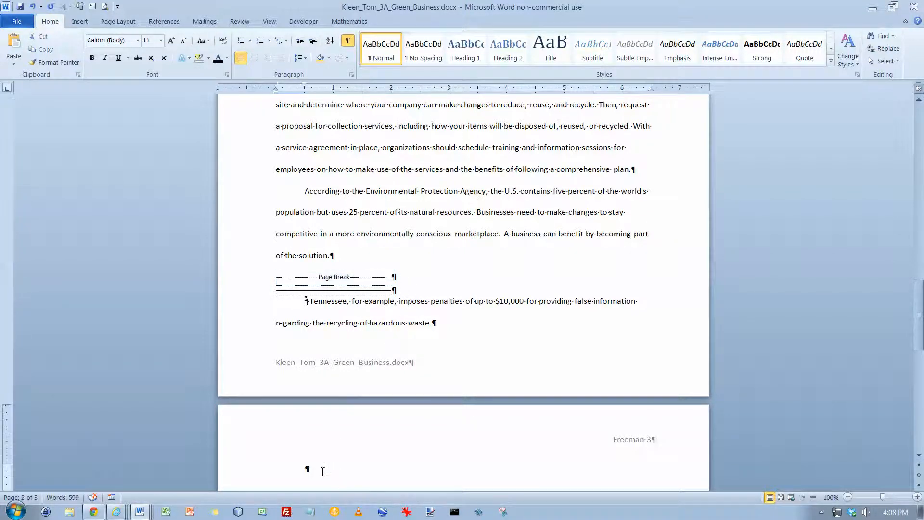
scroll(321, 471, down, 1)
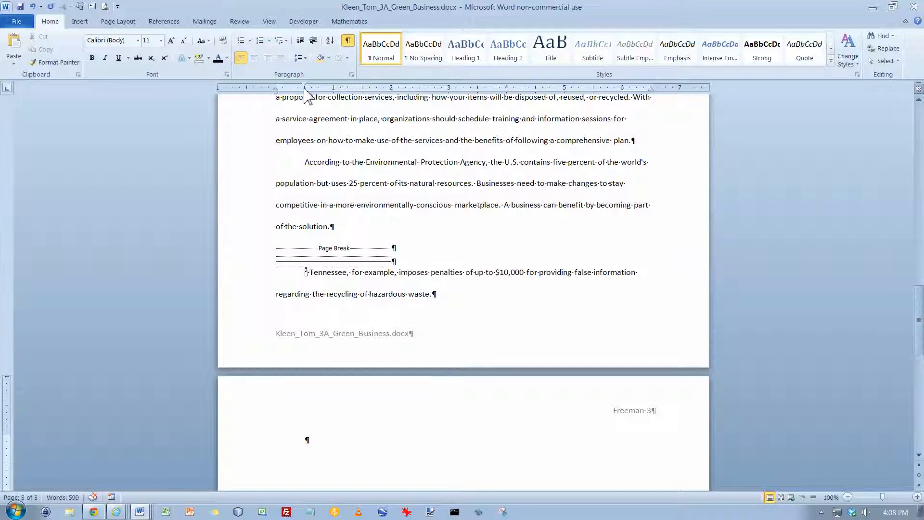
drag(305, 85, 276, 90)
text(Works Cited)
key(Return)
Insert a plain bibliography without a built-in heading in the paragraph below the "Works Cited" title
click(162, 24)
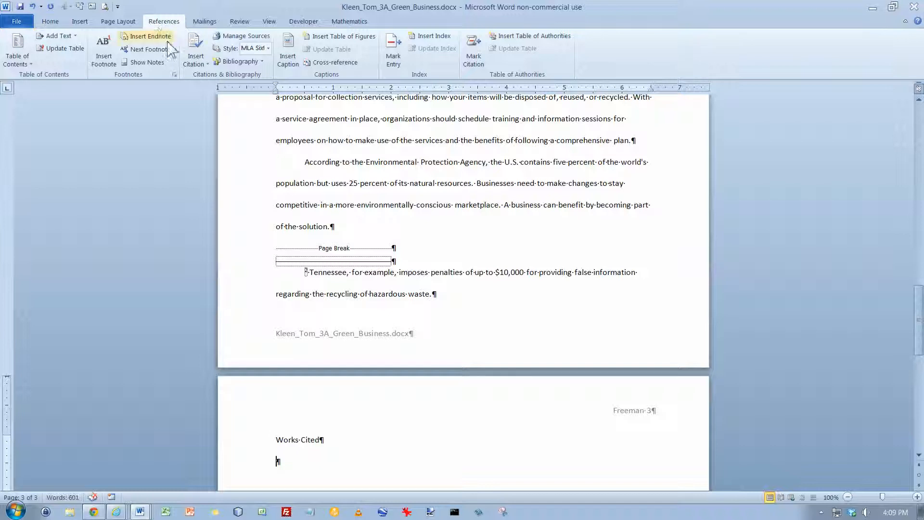
click(261, 62)
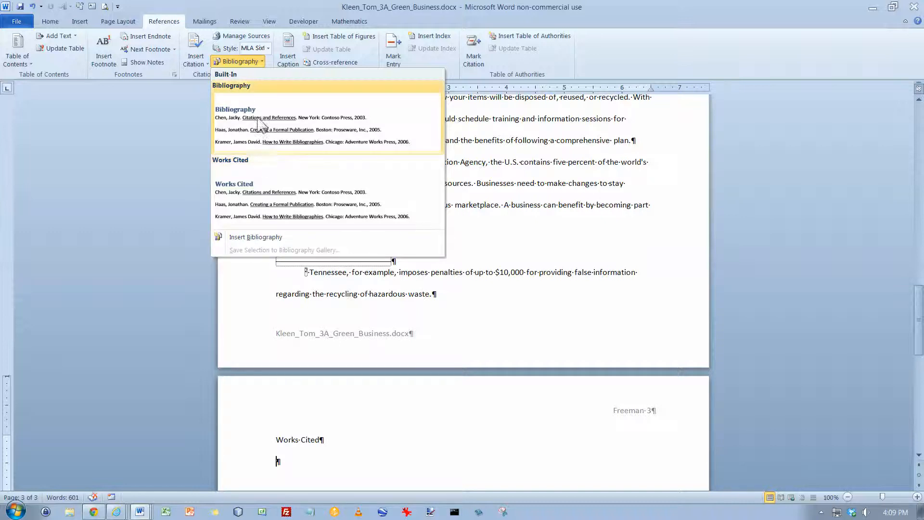
click(256, 239)
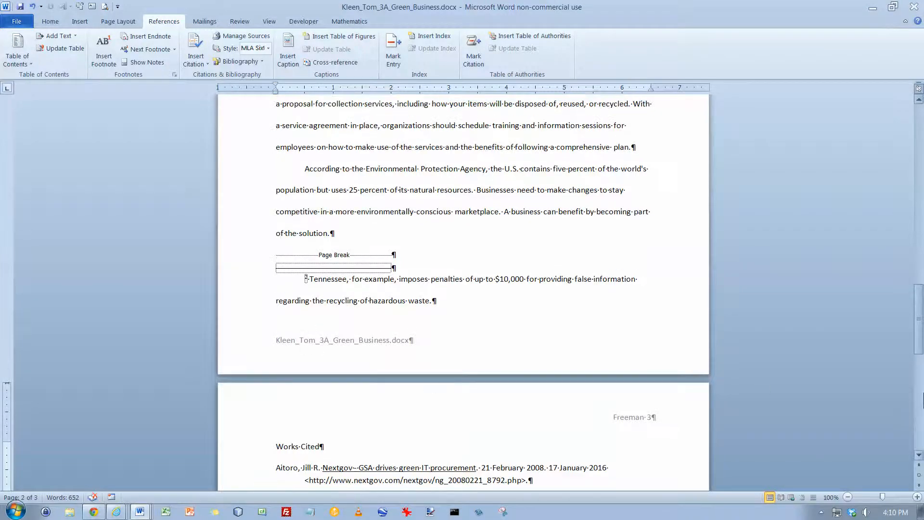
drag(919, 335, 919, 364)
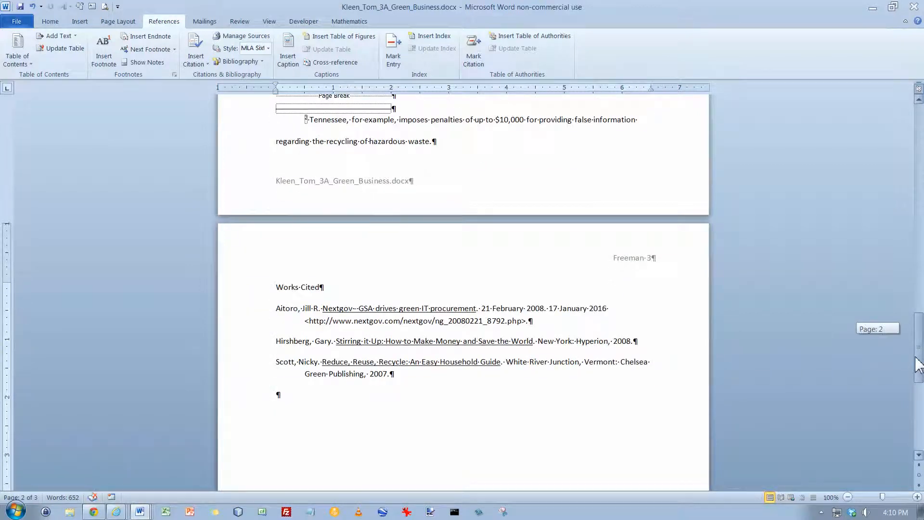
Double-space all the bibliography entries and set their spacing after to 0 pt
shift+click(245, 315)
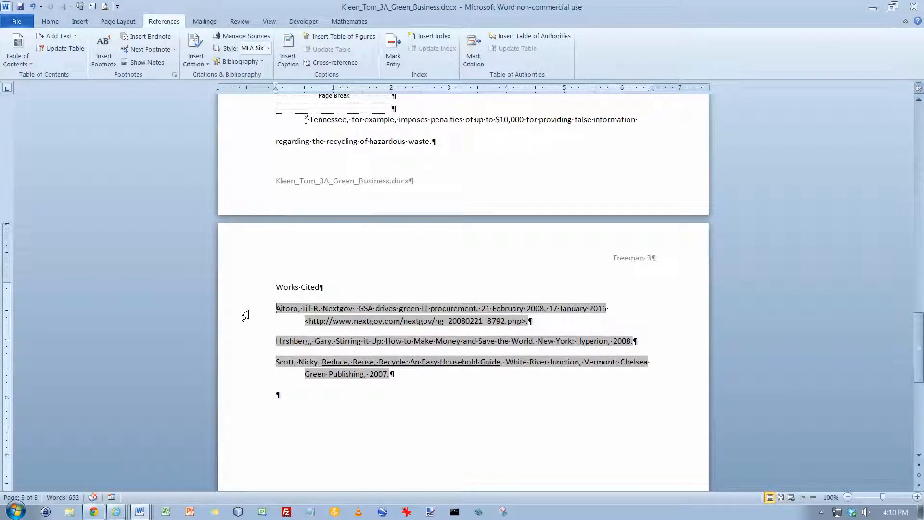
drag(245, 315, 233, 381)
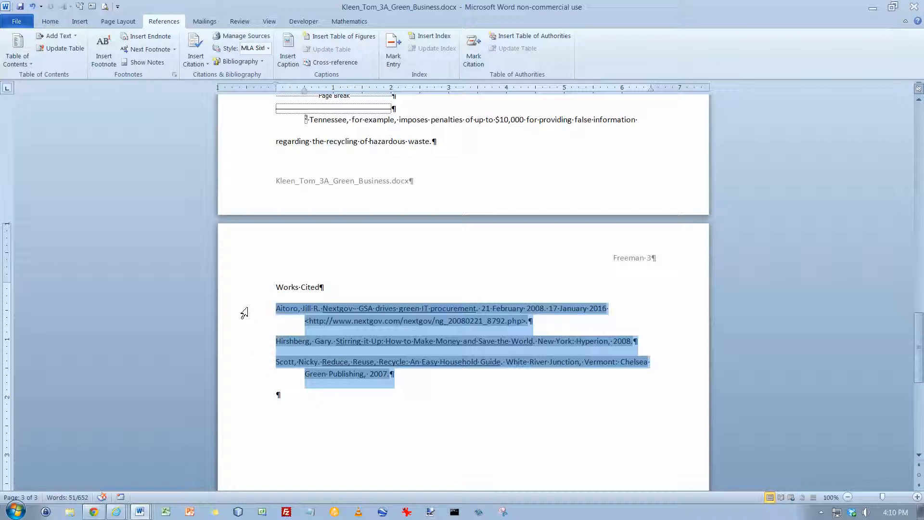
key(ctrl+2)
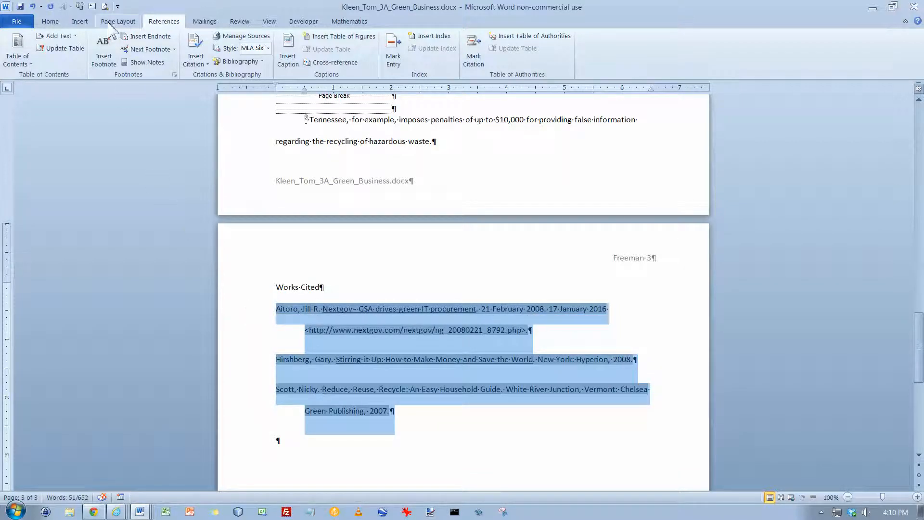
click(54, 23)
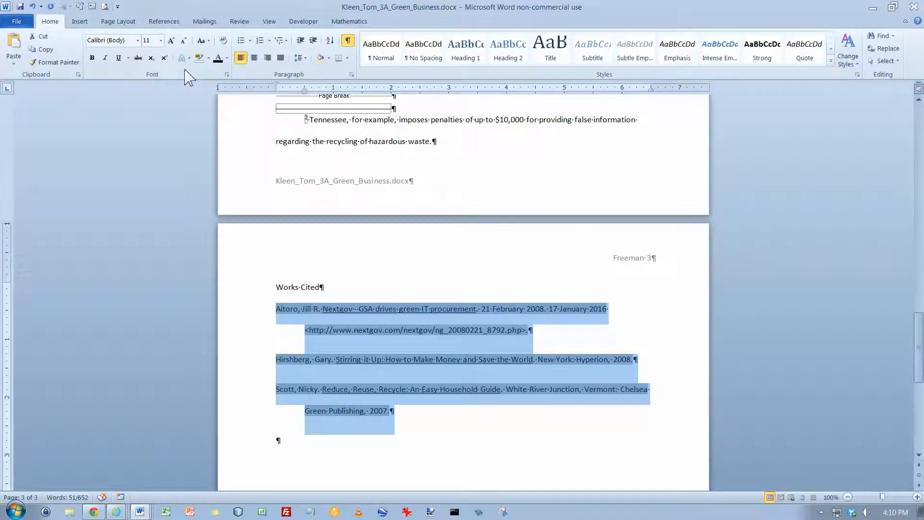
click(119, 21)
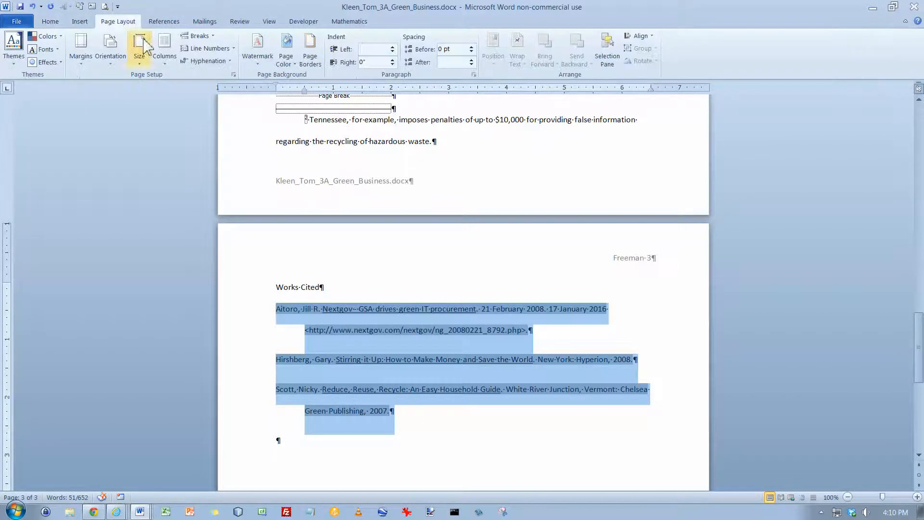
click(471, 64)
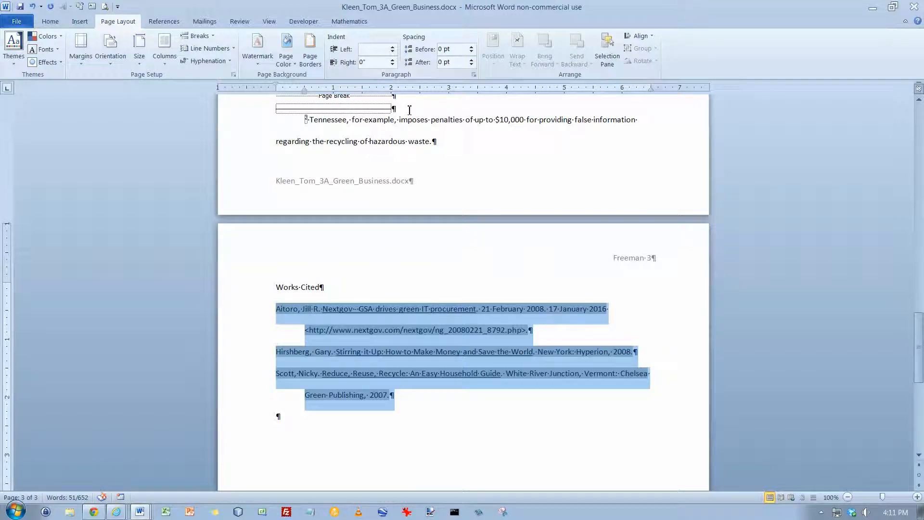
Center the "Works Cited" title
click(337, 287)
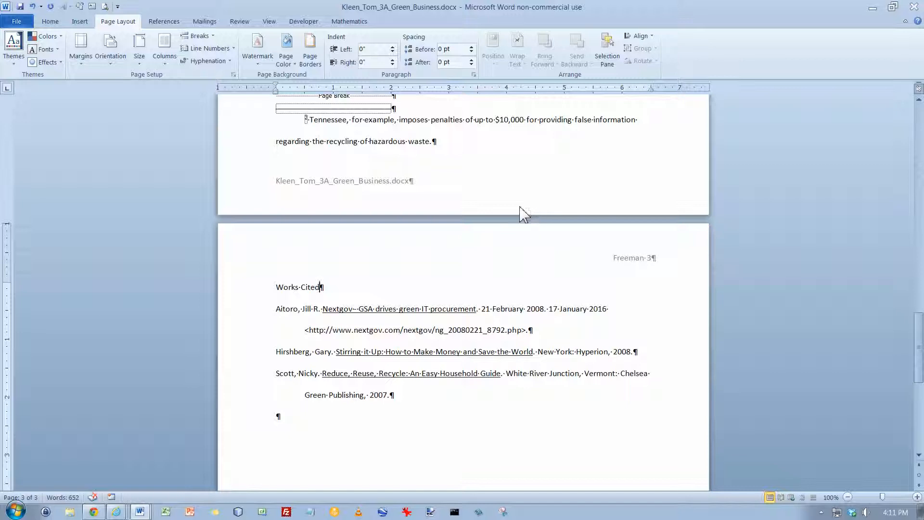
key(ctrl+e)
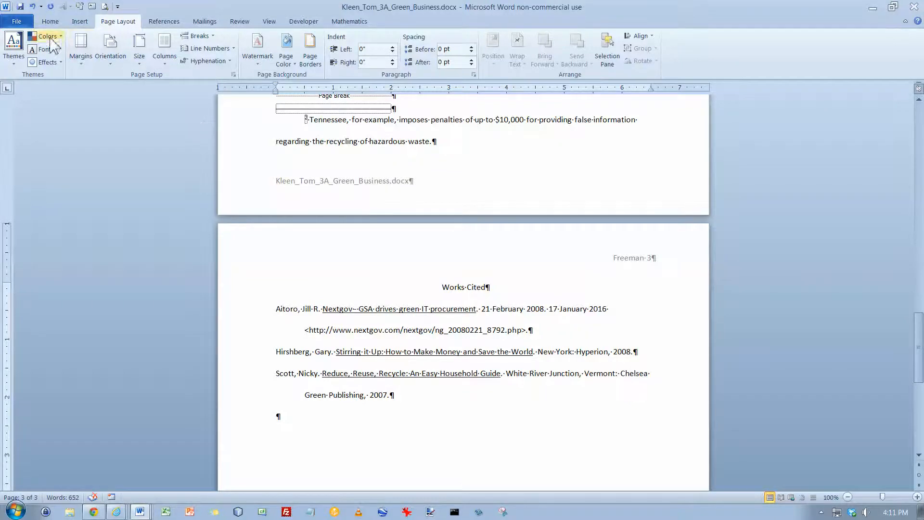
Show the document properties for editing and replace the author "GO! Series" with the student's full name
click(16, 22)
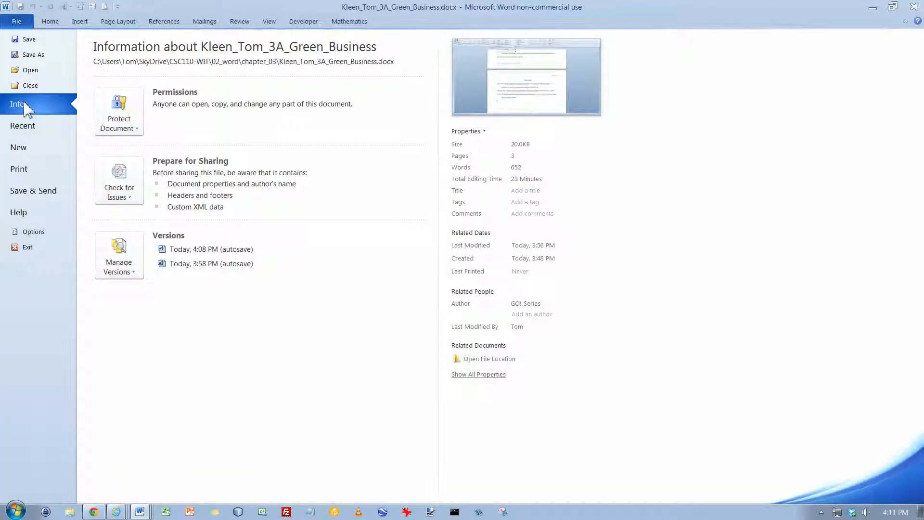
click(484, 134)
click(491, 150)
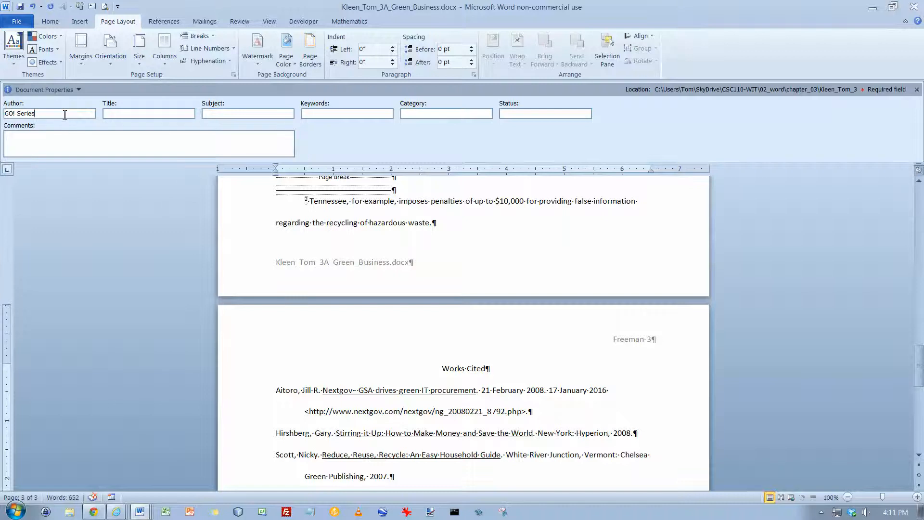
click(75, 116)
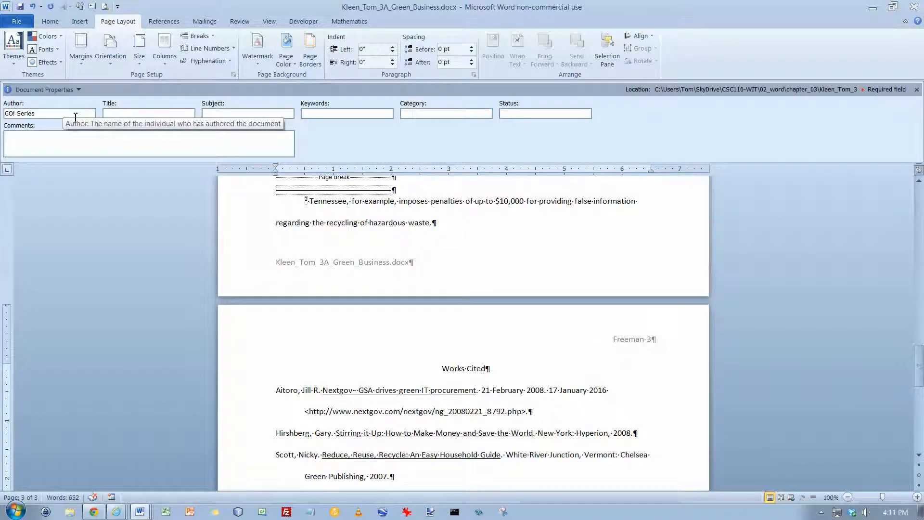
key(BackSpace)
key(BackSpace)
key(BackSpace)
key(BackSpace)
key(BackSpace)
key(BackSpace)
key(BackSpace)
key(BackSpace)
key(BackSpace)
key(BackSpace)
text(Tom Kleen)
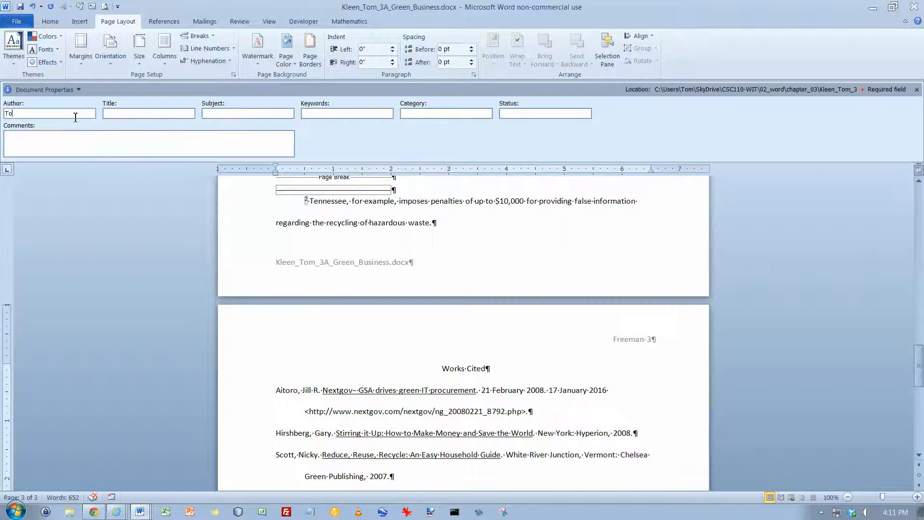
Enter "green business, research paper" as the document's keywords
key(Tab)
key(Tab)
key(Tab)
text(green bu)
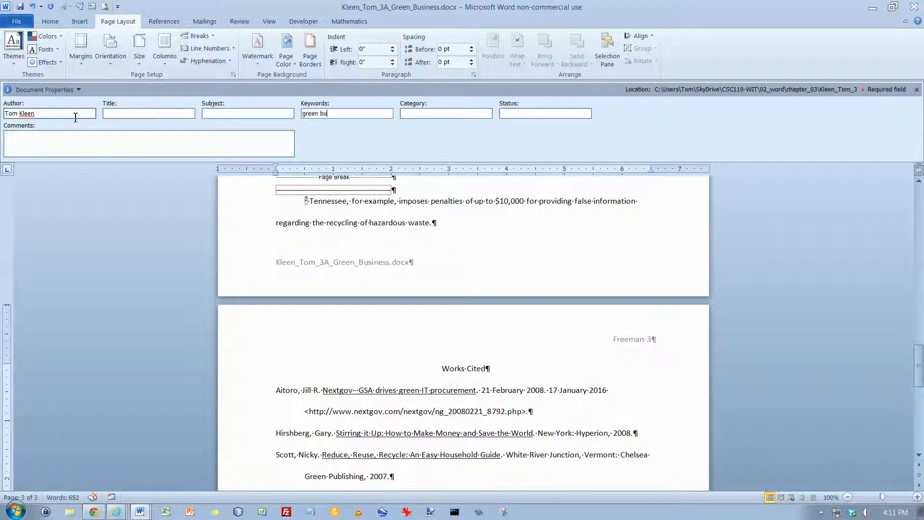
text(einess, research paper)
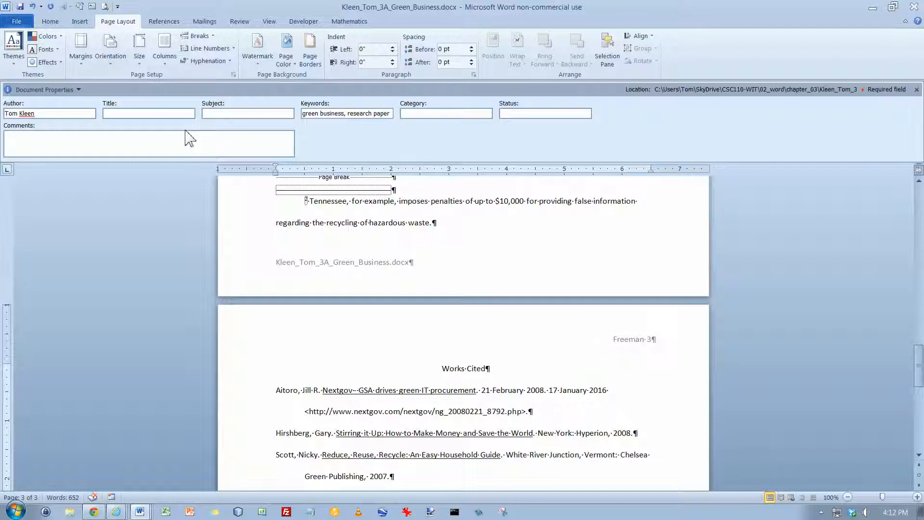
Open the advanced document properties and review the document's statistics
click(78, 90)
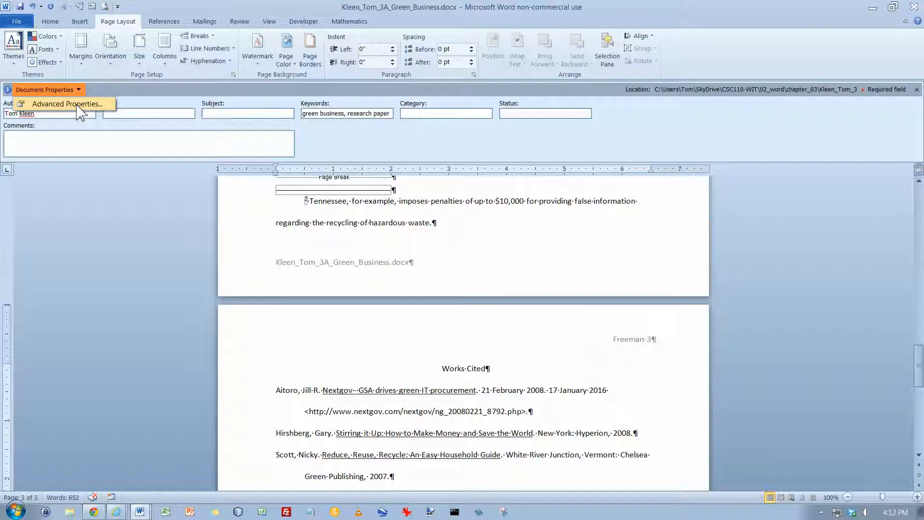
click(67, 104)
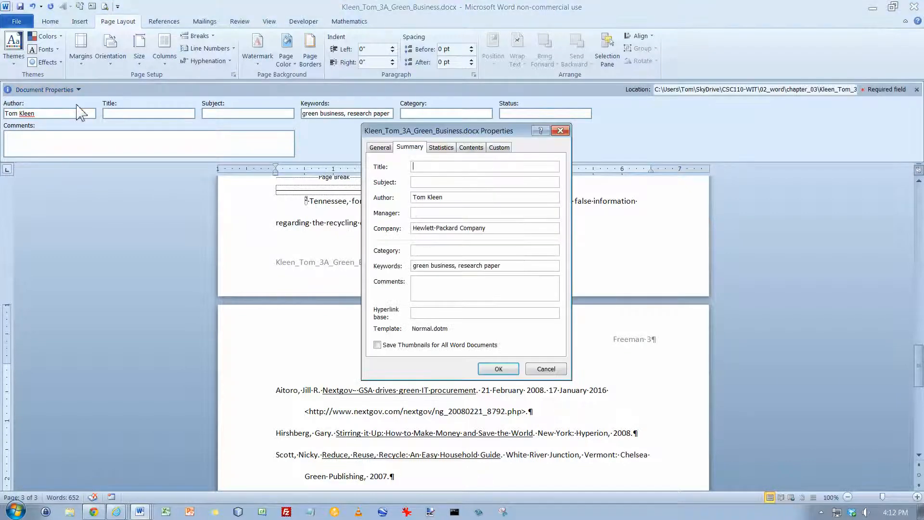
click(448, 149)
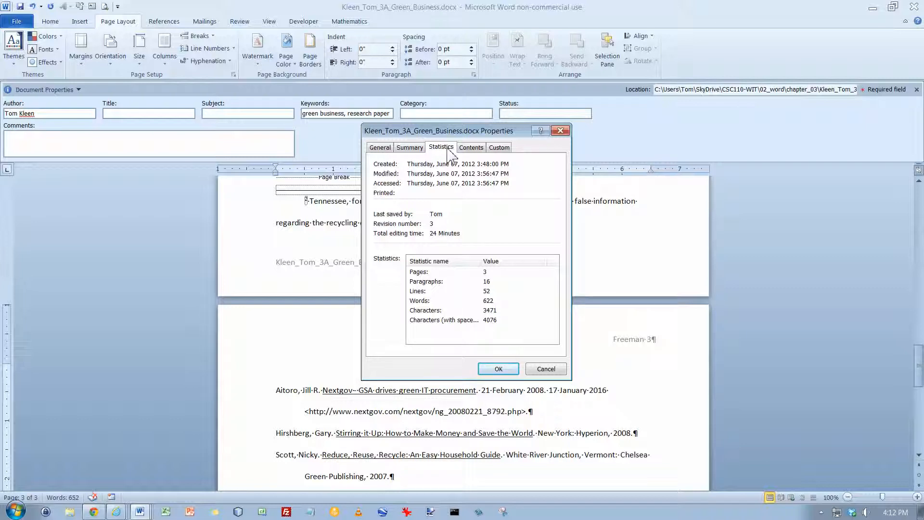
In the summary properties, set the title to "Going Green Benefits Business" and enter the manager's full name
click(411, 149)
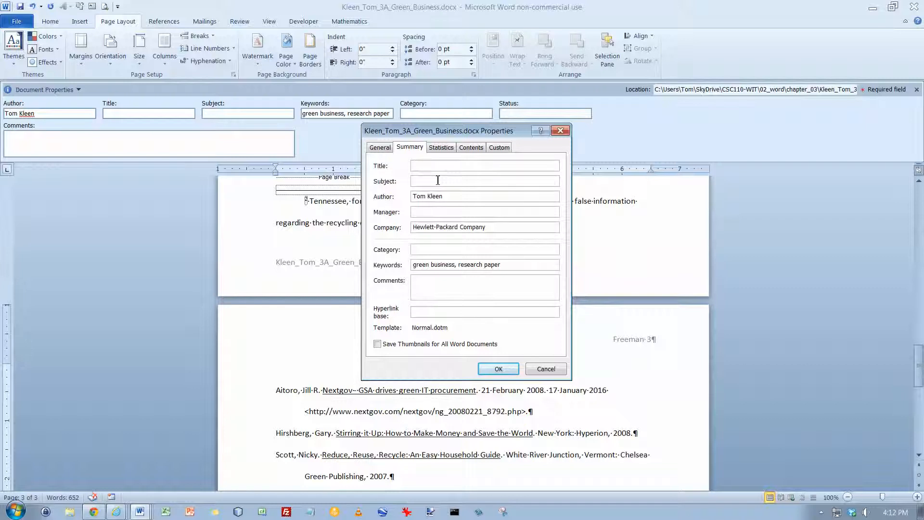
text(Going Green Benefits Business)
click(433, 213)
text(Henry Miller)
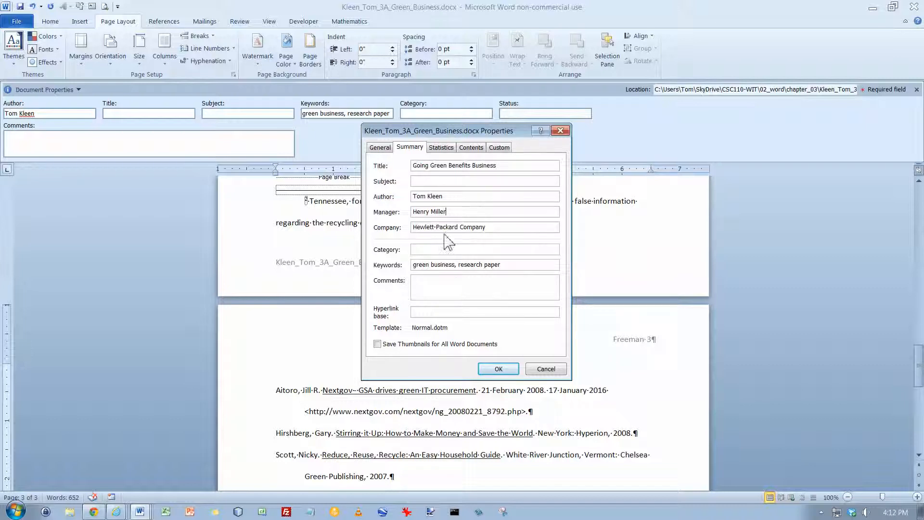
Set the company to "Memphis Primary Materials" and the comments to "Draft copy of a research report that will be included in the marketing materials packet"
drag(487, 227, 404, 229)
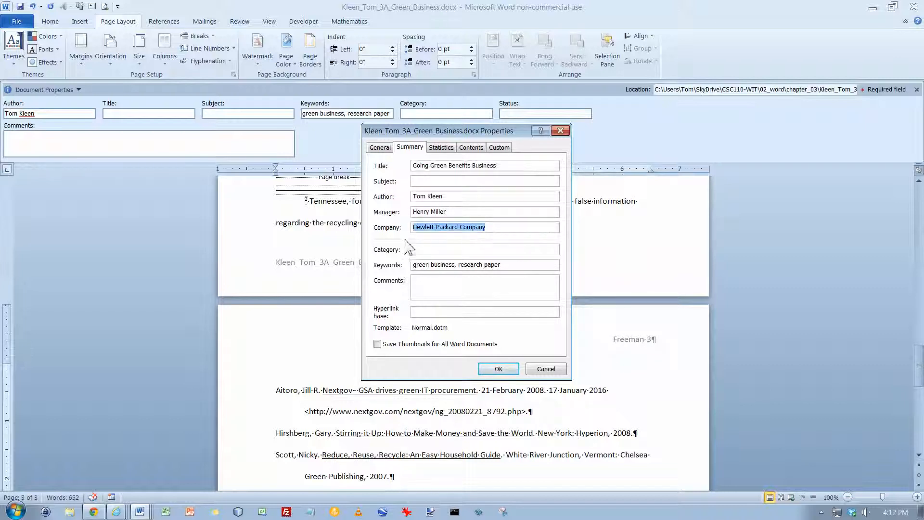
text(M)
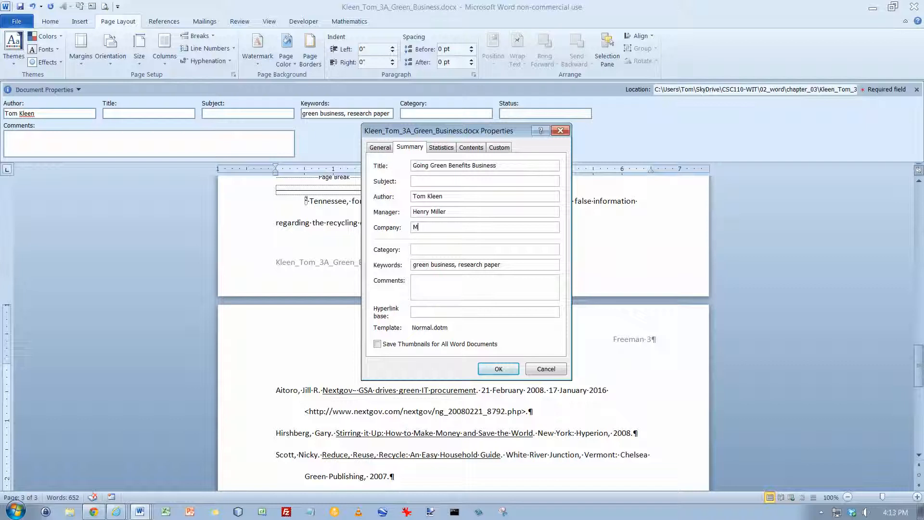
text(emphis Primary Materials)
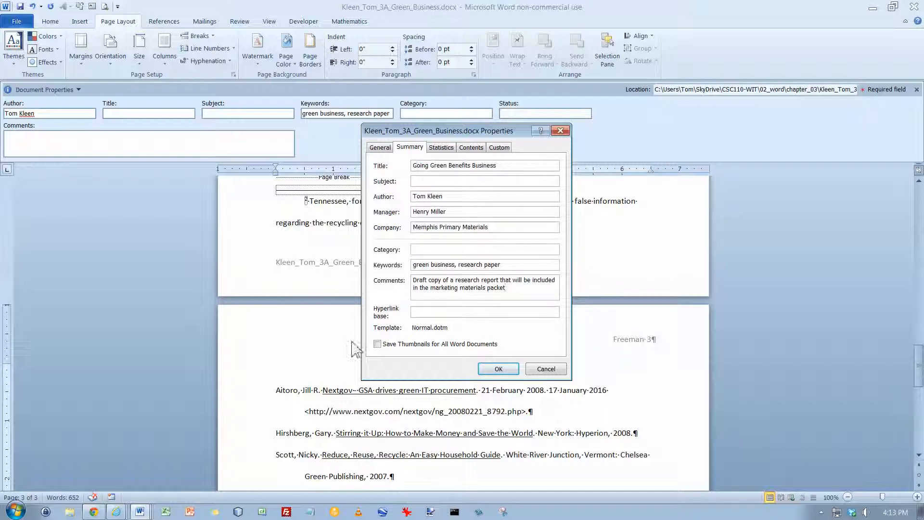
click(500, 369)
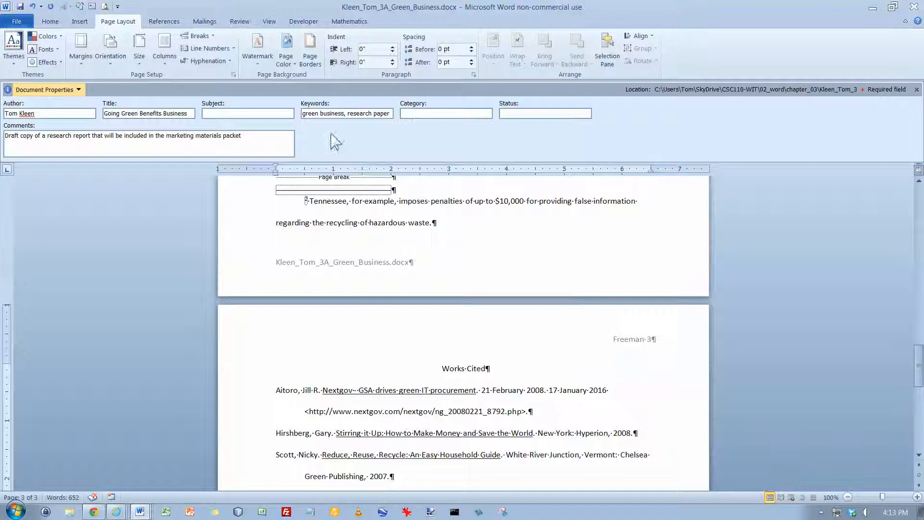
Close the document properties display and save the research paper
click(917, 90)
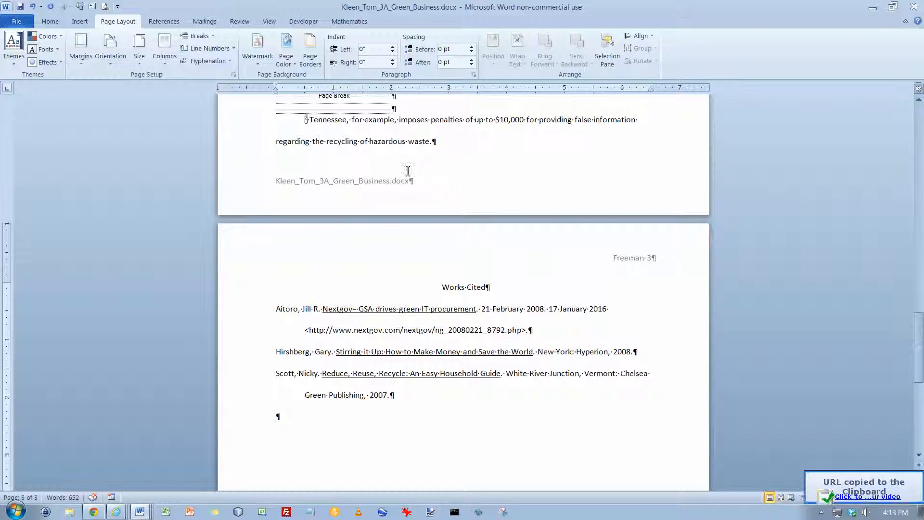
click(21, 7)
Preview the paper for printing, checking all three pages side by side and the Works Cited page enlarged to 60%
click(24, 21)
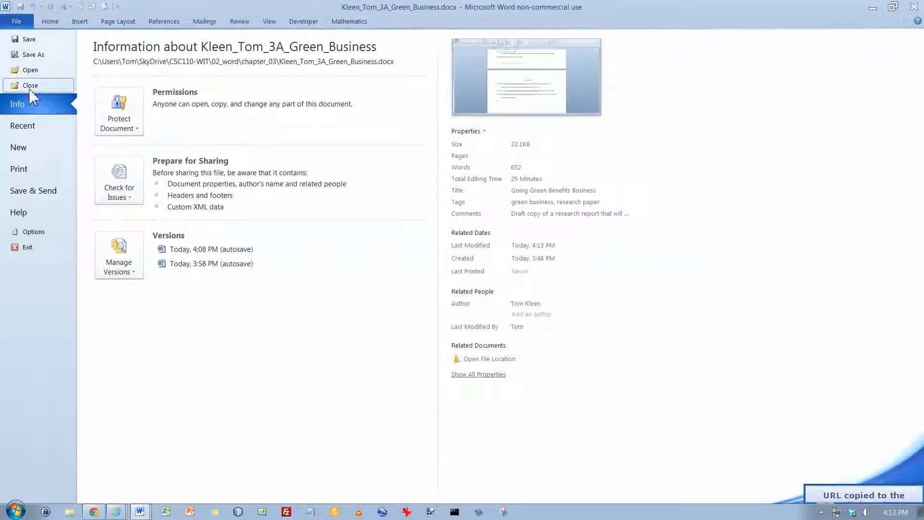
click(32, 173)
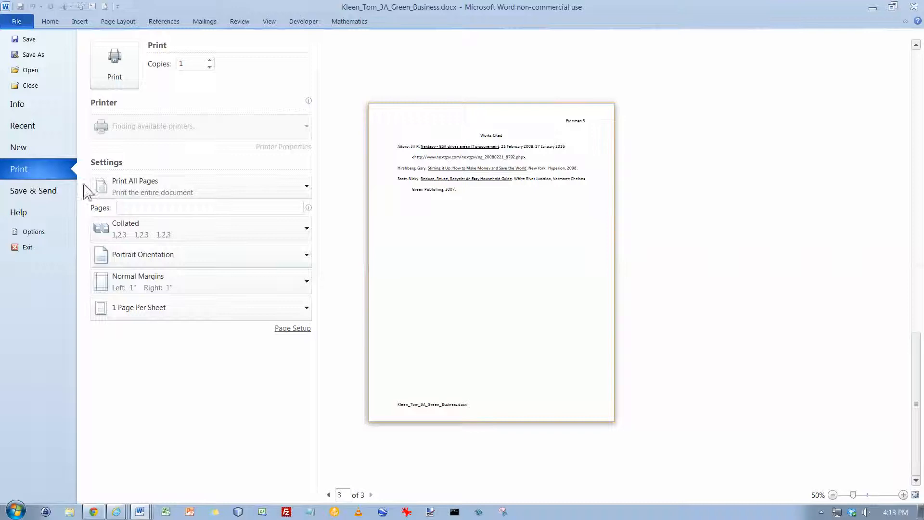
click(832, 494)
click(833, 495)
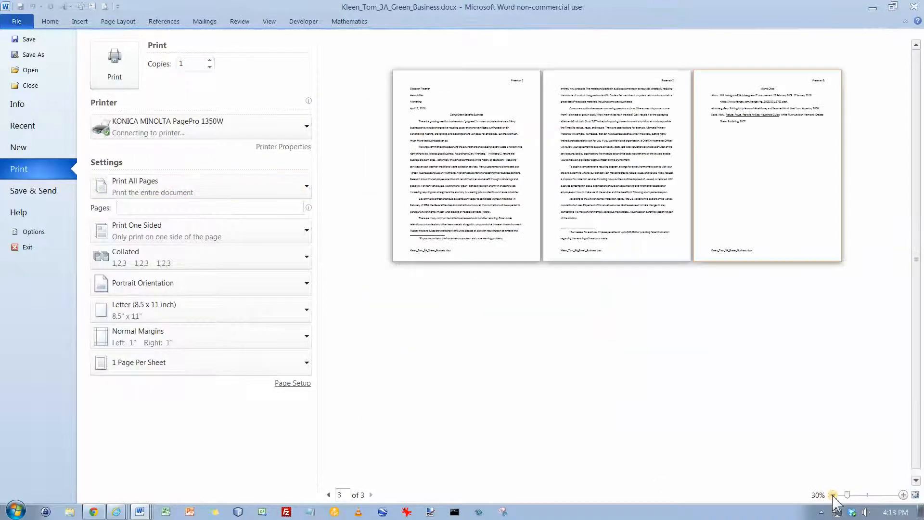
click(903, 494)
click(903, 494)
click(903, 494)
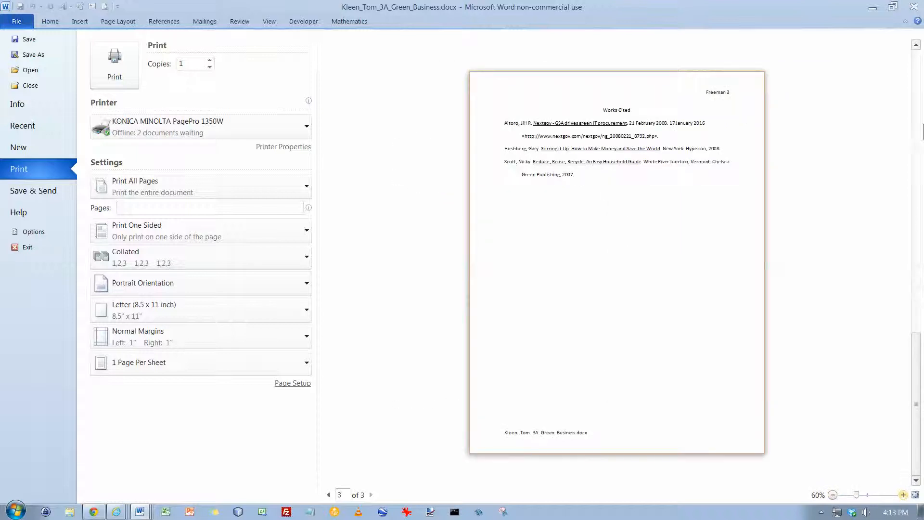